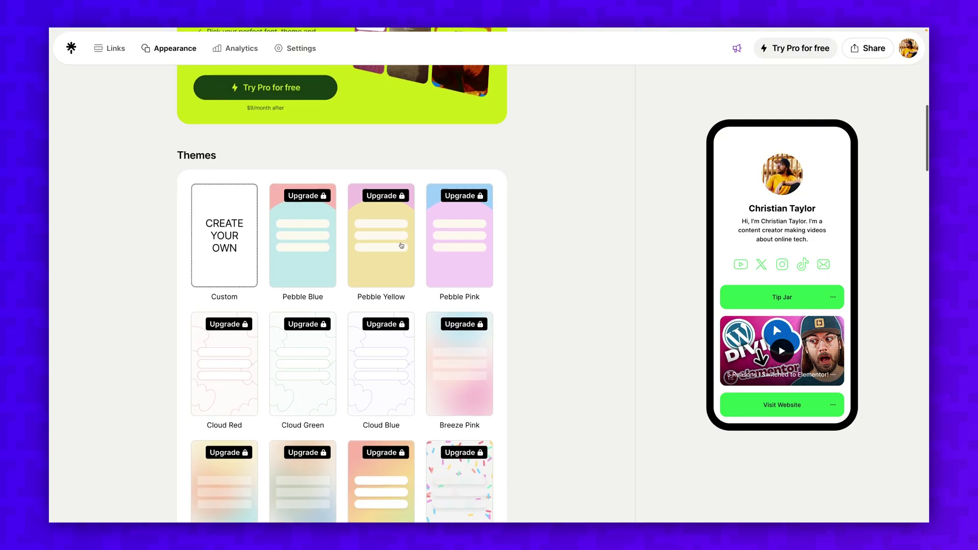
Scroll down the Appearance editor to the Themes grid of Pebble Blue, Cloud Red and Rainbow.
{"action": "scroll", "coordinate": [314, 246], "scroll_direction": "down", "scroll_amount": 4}
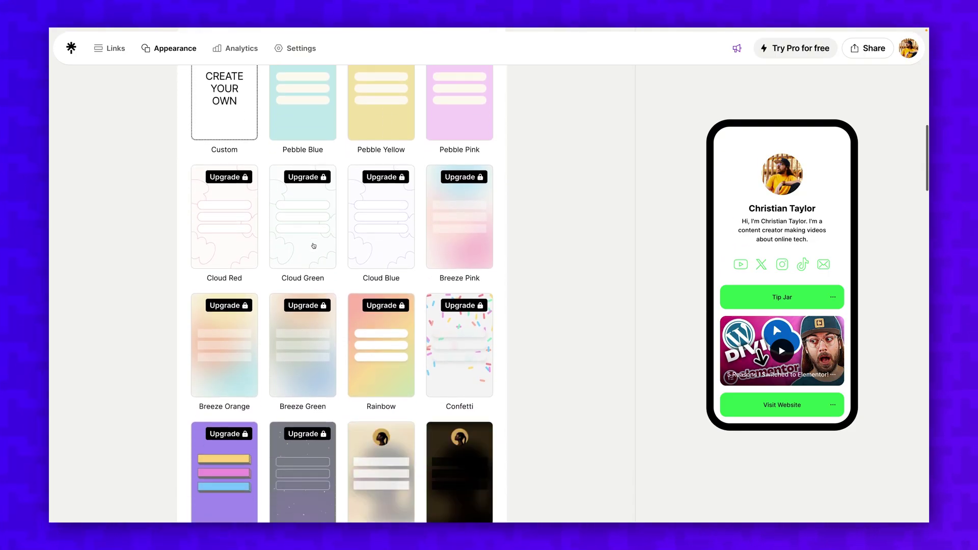
{"action": "scroll", "coordinate": [314, 246], "scroll_direction": "down", "scroll_amount": 3}
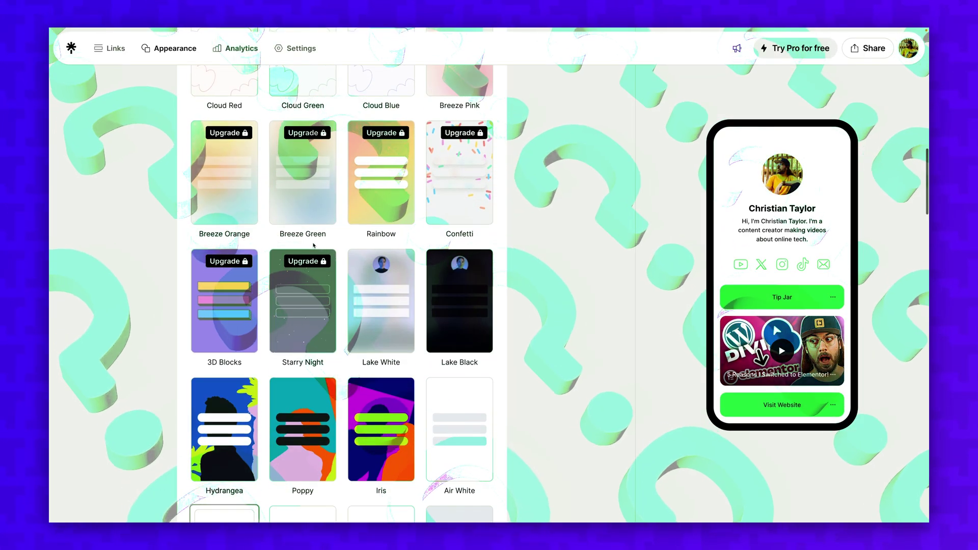
{"action": "scroll", "coordinate": [314, 245], "scroll_direction": "down", "scroll_amount": 2}
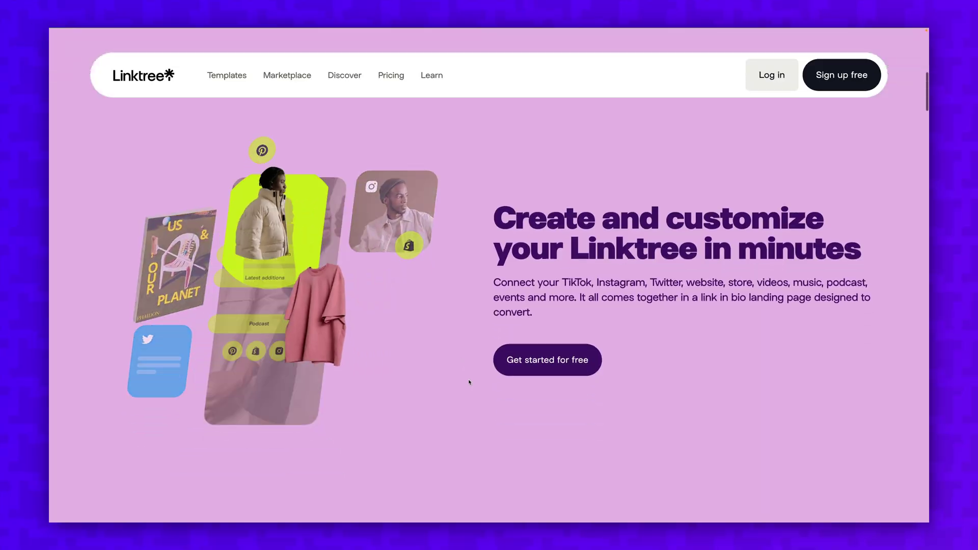
Scroll down the Linktree homepage to the Free, Starter, Pro and Premium feature comparison.
{"action": "scroll", "coordinate": [470, 382], "scroll_direction": "down", "scroll_amount": 5}
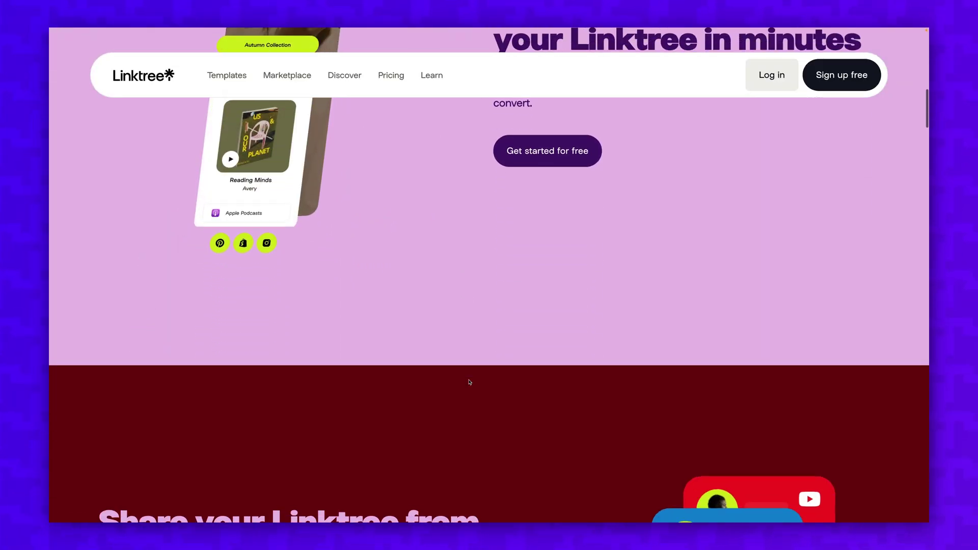
{"action": "scroll", "coordinate": [469, 382], "scroll_direction": "down", "scroll_amount": 3}
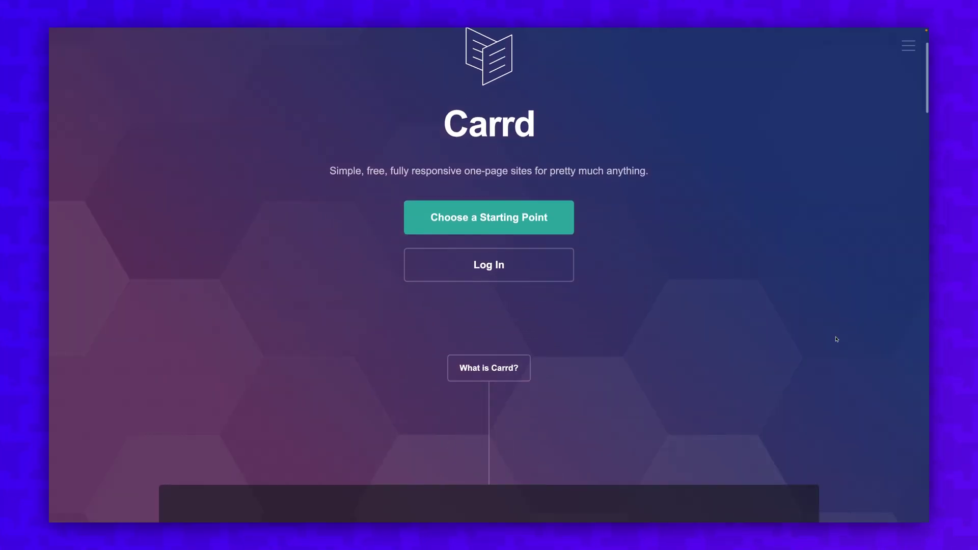
{"action": "scroll", "coordinate": [836, 339], "scroll_direction": "down", "scroll_amount": 5}
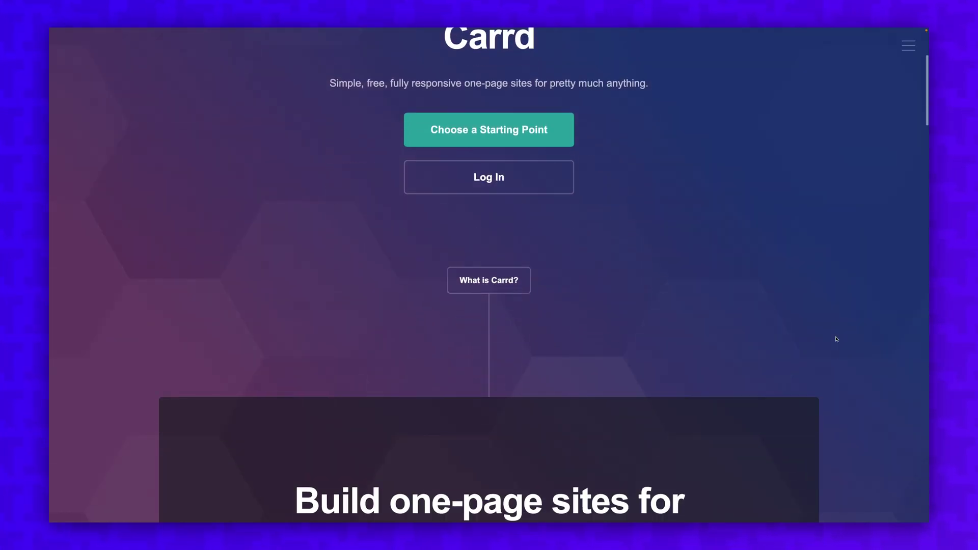
Inspect the Carrd profile image's settings, then the social icons row's settings.
{"action": "scroll", "coordinate": [836, 339], "scroll_direction": "down", "scroll_amount": 4}
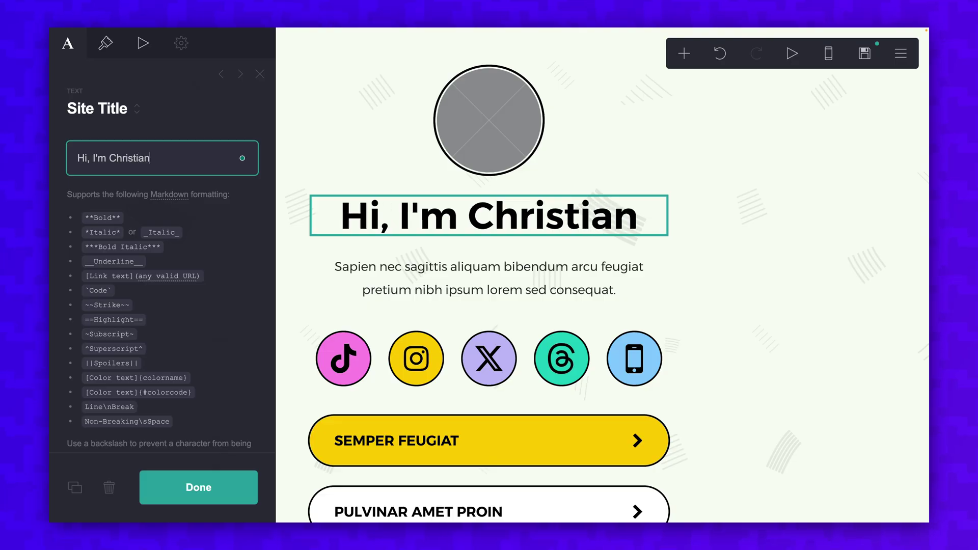
{"action": "left_click", "coordinate": [455, 142]}
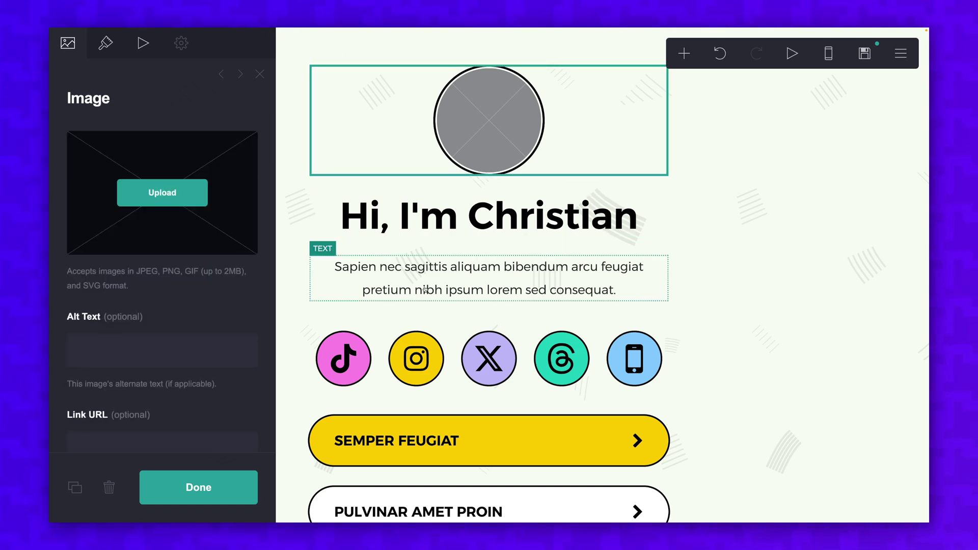
{"action": "left_click", "coordinate": [411, 340]}
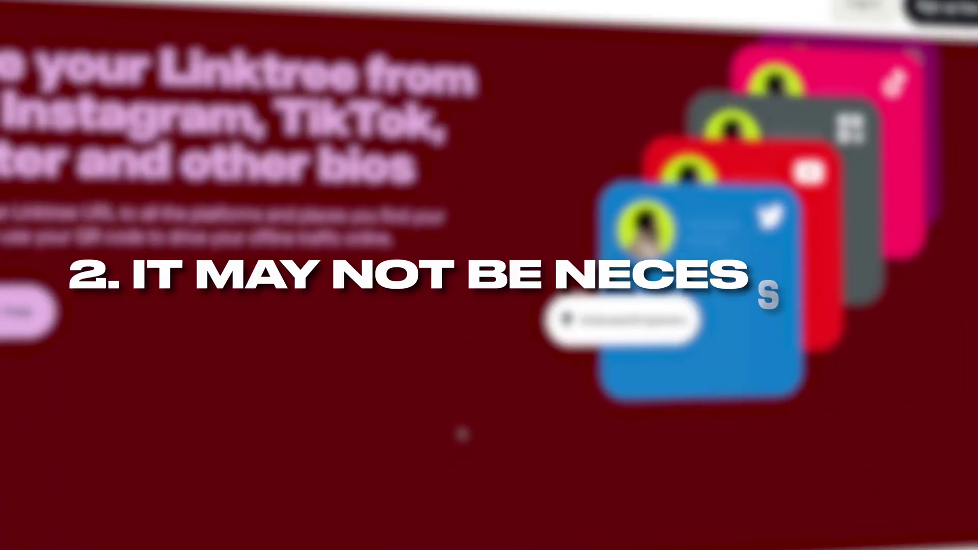
Add a new external link under the Instagram profile's Links, correcting its URL prefix.
{"action": "scroll", "coordinate": [461, 434], "scroll_direction": "down", "scroll_amount": 10}
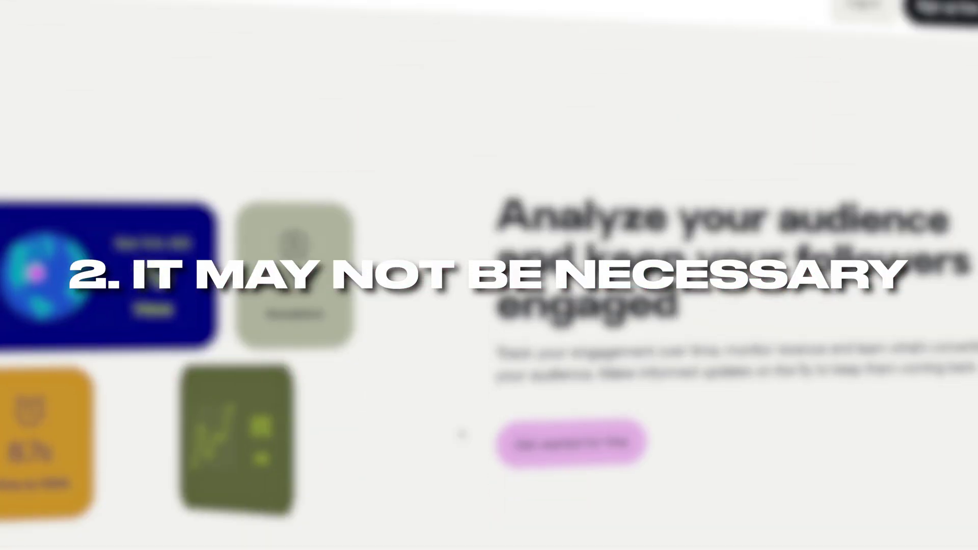
{"action": "scroll", "coordinate": [461, 434], "scroll_direction": "down", "scroll_amount": 10}
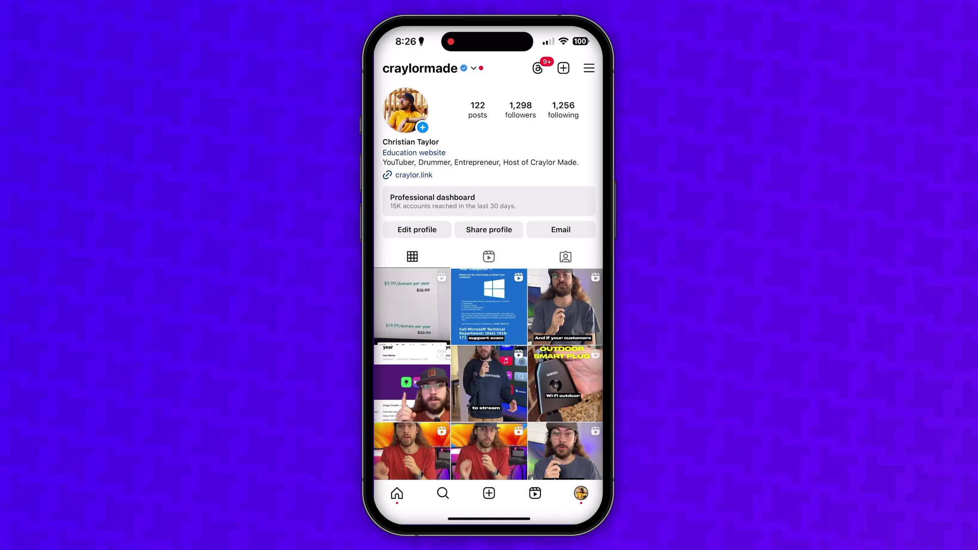
{"action": "left_click", "coordinate": [416, 229]}
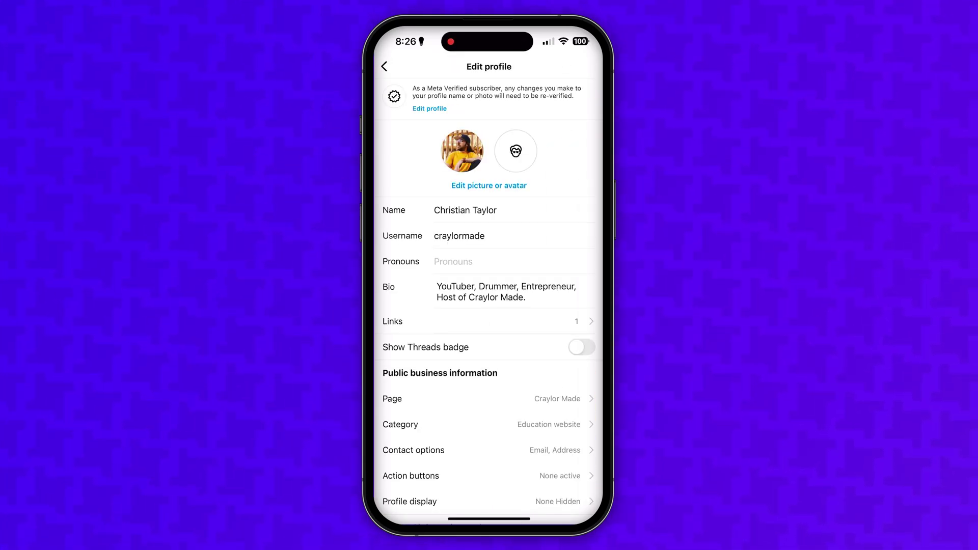
{"action": "left_click", "coordinate": [488, 321]}
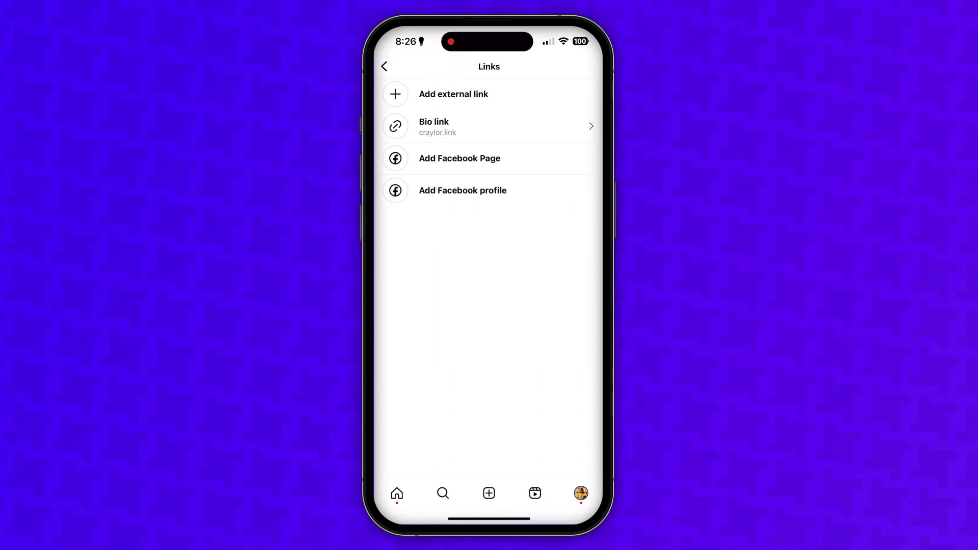
{"action": "left_click", "coordinate": [454, 94]}
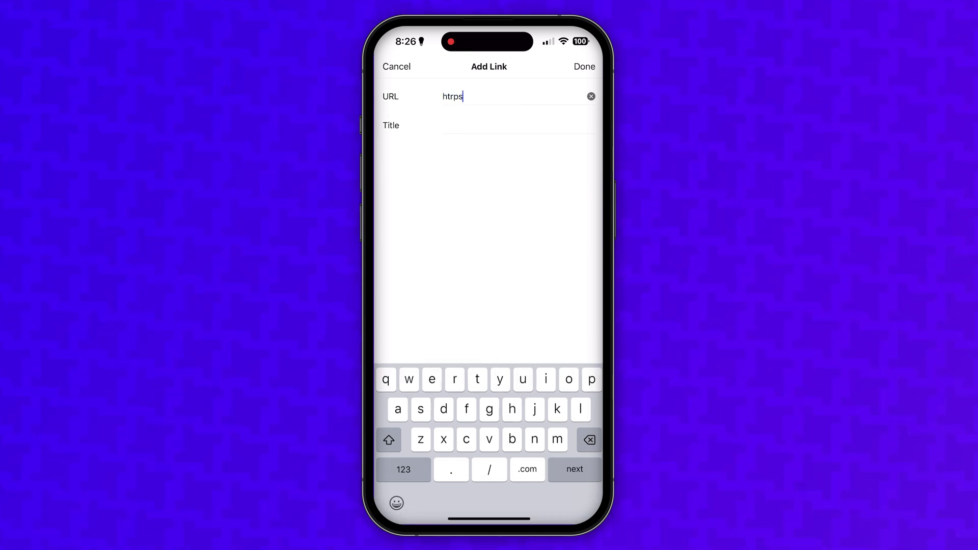
{"action": "key", "text": "BackSpace"}
{"action": "key", "text": "BackSpace"}
{"action": "key", "text": "BackSpace"}
{"action": "left_click", "coordinate": [404, 469]}
{"action": "type", "text": "://"}
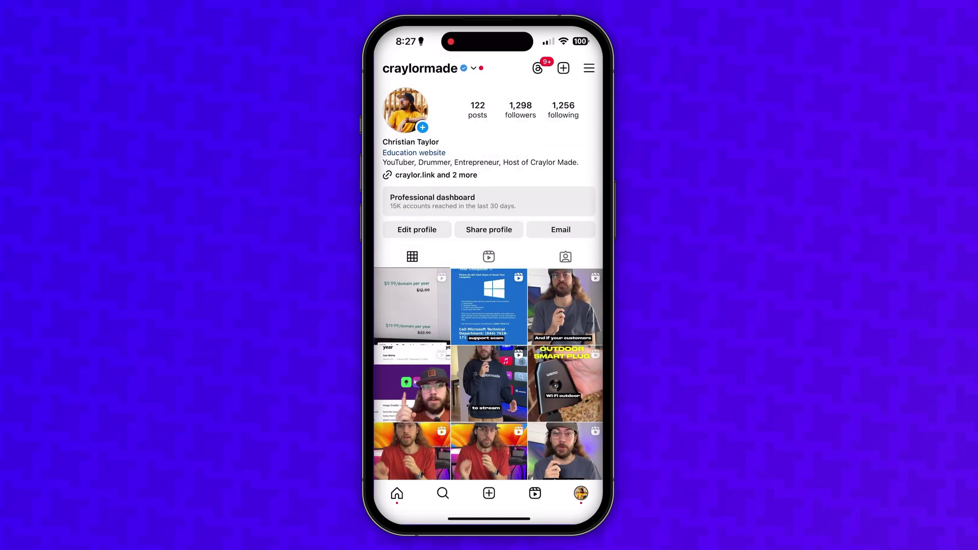
{"action": "left_click", "coordinate": [436, 175]}
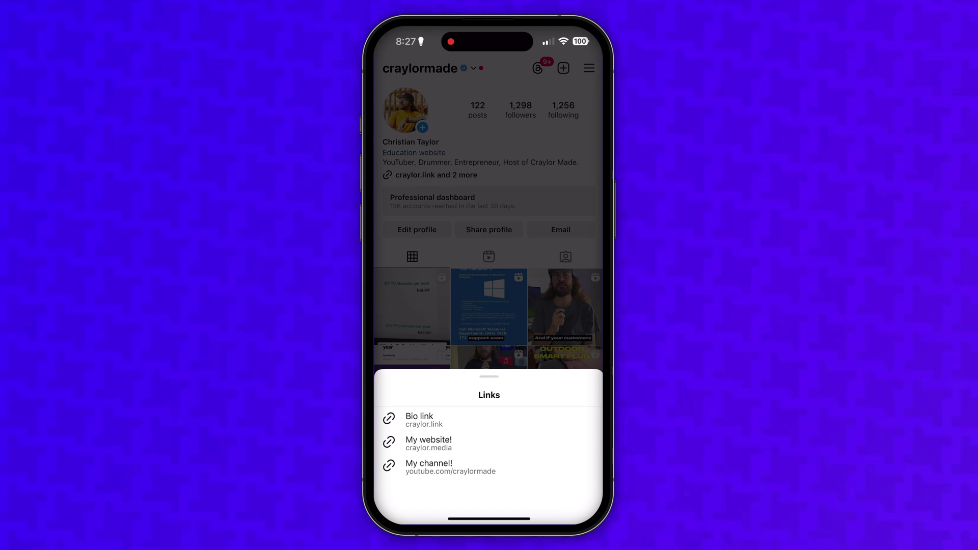
{"action": "left_click", "coordinate": [429, 443]}
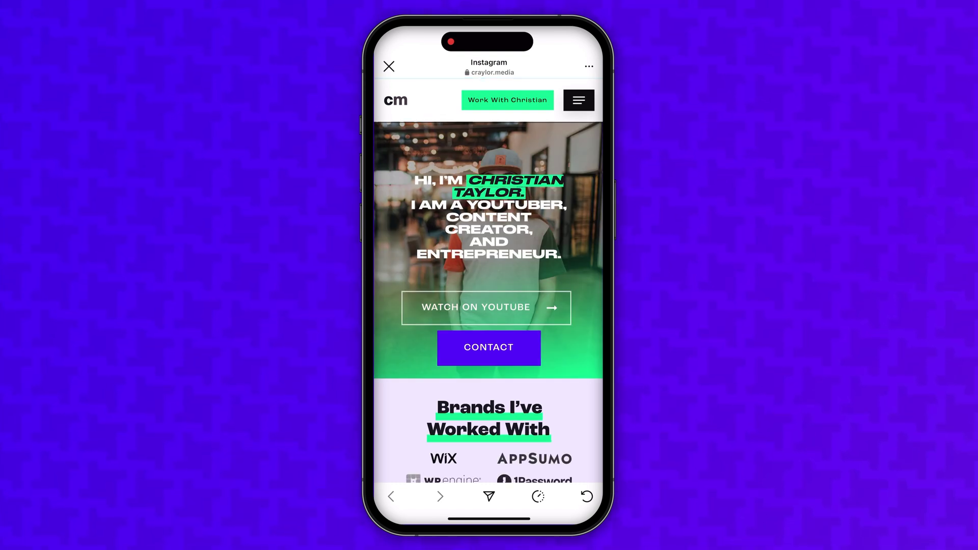
{"action": "left_click", "coordinate": [389, 67]}
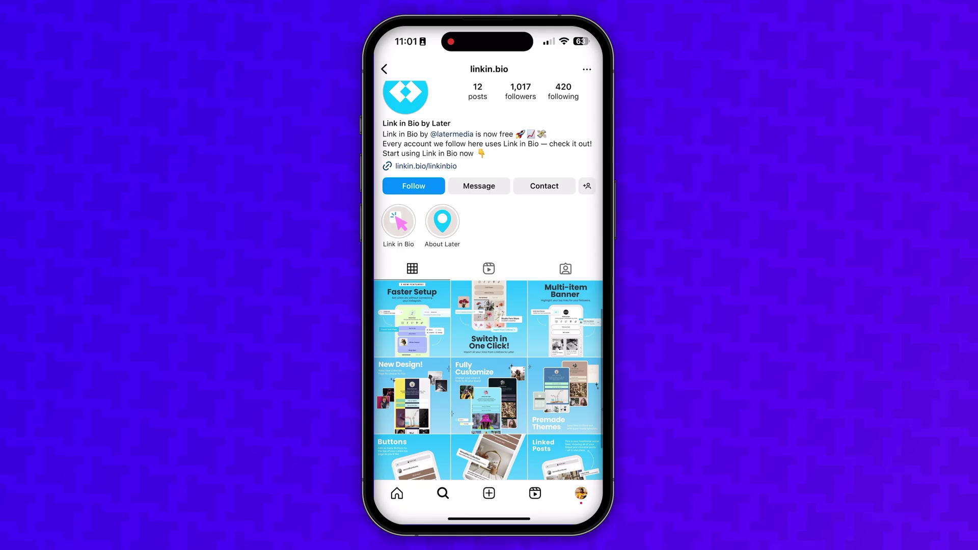
Open the profile's linkin.bio link and scroll through Later's link in bio page.
{"action": "left_click", "coordinate": [426, 166]}
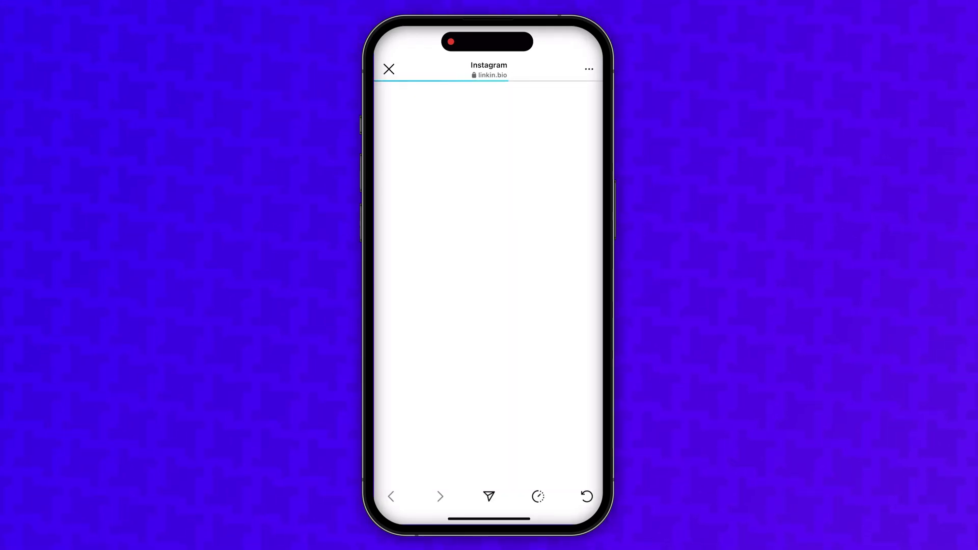
{"action": "scroll", "coordinate": [489, 280], "scroll_direction": "down", "scroll_amount": 5}
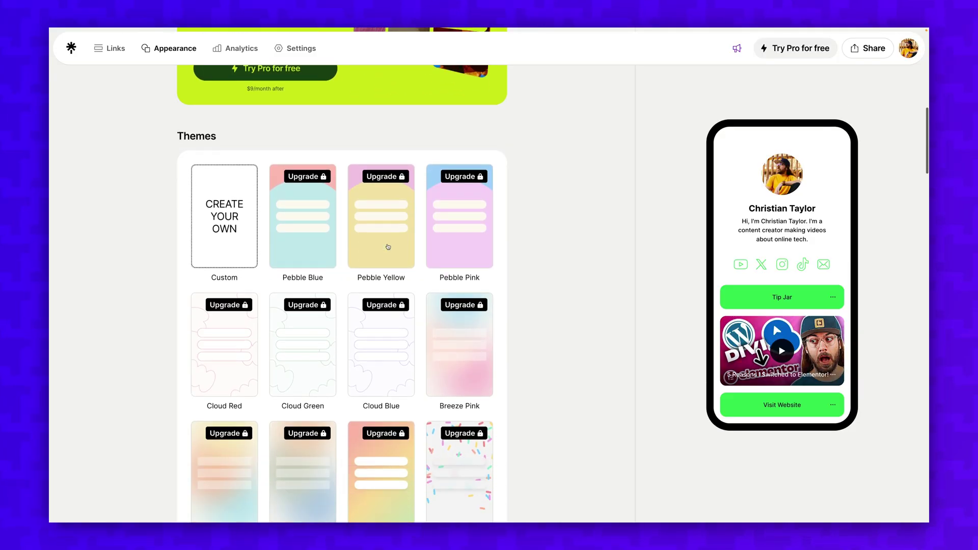
{"action": "scroll", "coordinate": [314, 247], "scroll_direction": "down", "scroll_amount": 3}
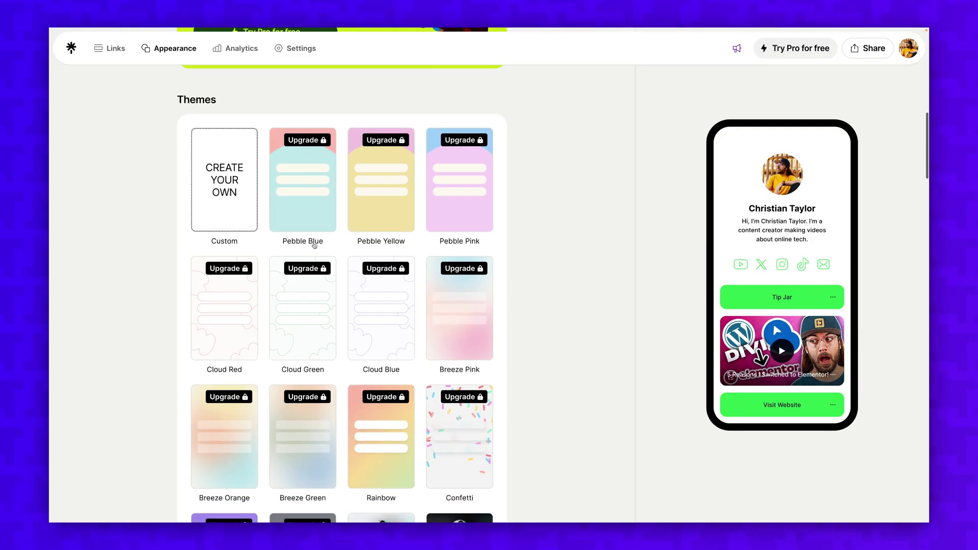
Scroll through the Themes grid and apply the Hydrangea theme to the link page.
{"action": "scroll", "coordinate": [314, 246], "scroll_direction": "down", "scroll_amount": 4}
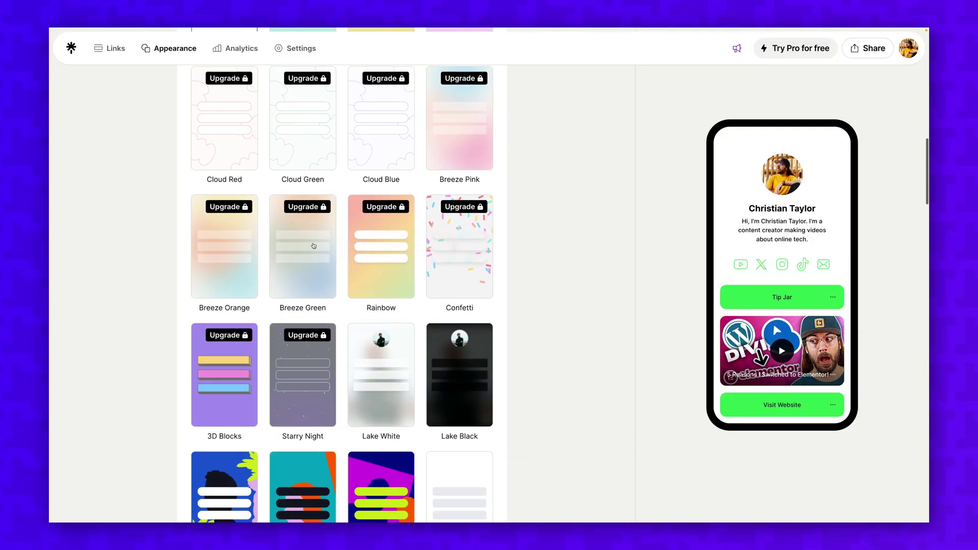
{"action": "scroll", "coordinate": [314, 246], "scroll_direction": "down", "scroll_amount": 4}
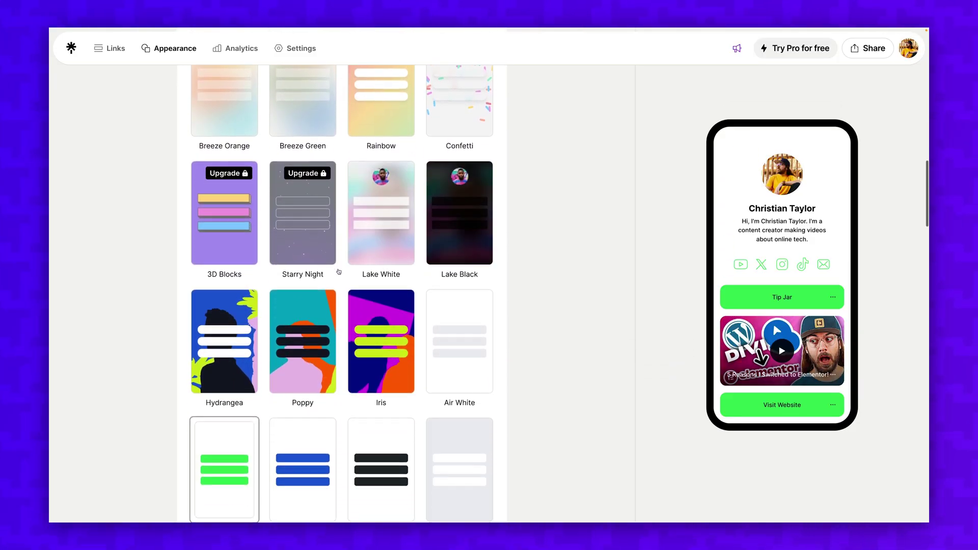
{"action": "left_click", "coordinate": [233, 273]}
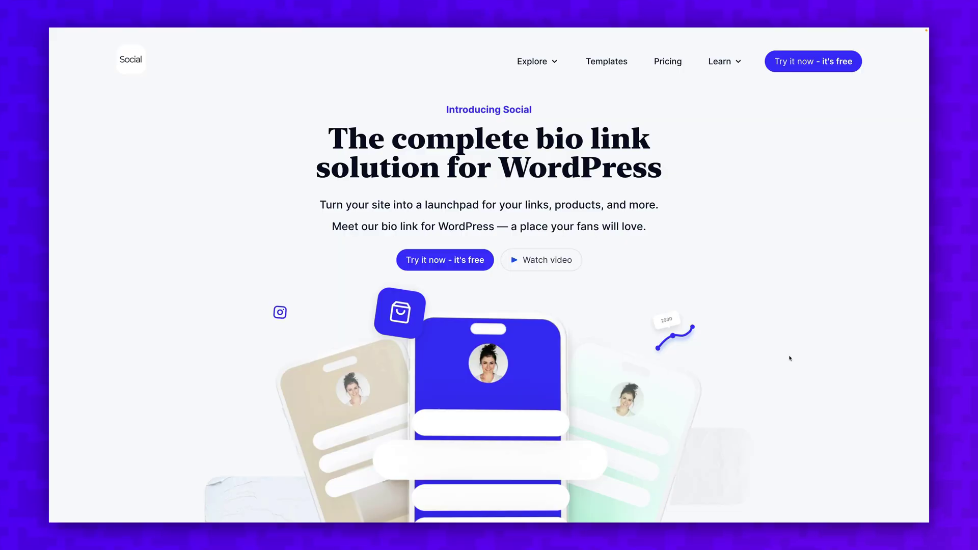
Scroll Social WP's site to the bio link section and try the Pro layout.
{"action": "scroll", "coordinate": [790, 357], "scroll_direction": "down", "scroll_amount": 3}
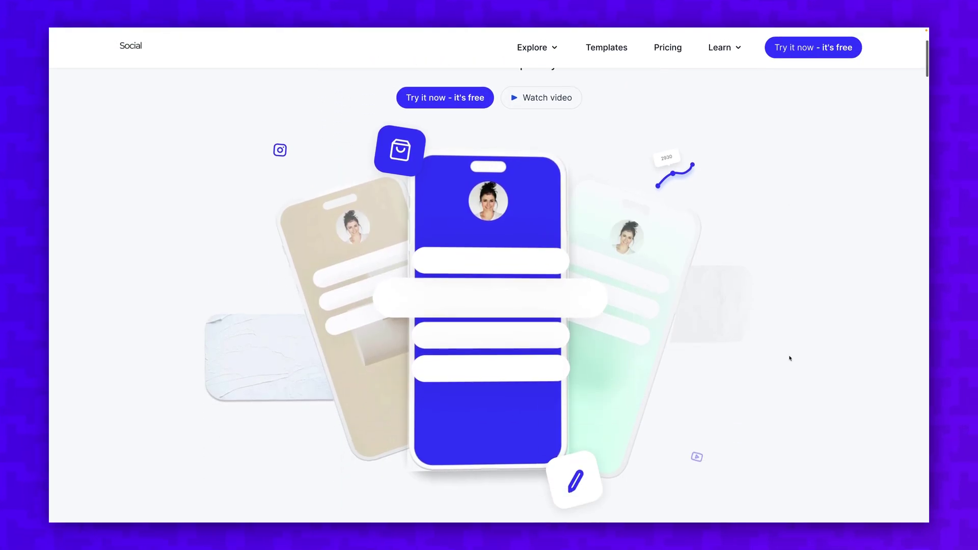
{"action": "scroll", "coordinate": [789, 359], "scroll_direction": "down", "scroll_amount": 5}
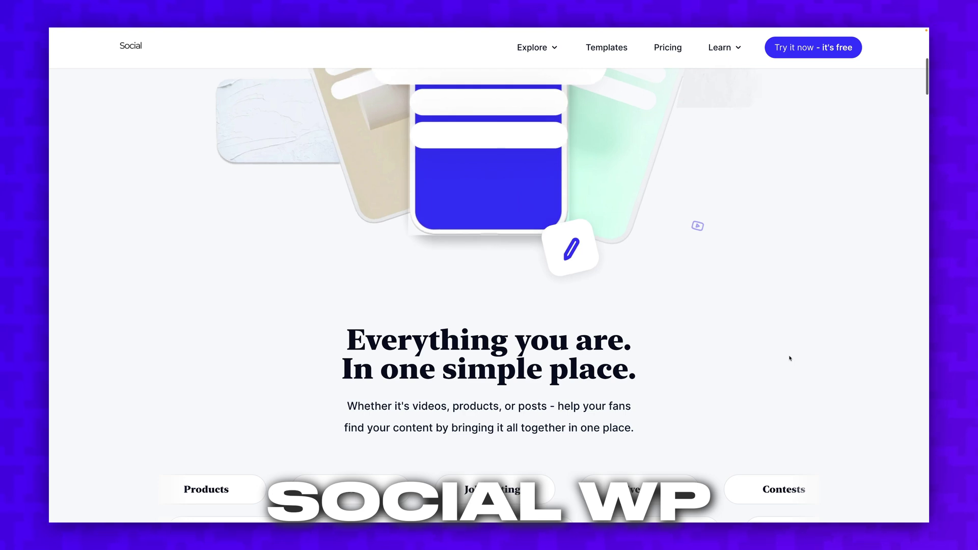
{"action": "scroll", "coordinate": [790, 358], "scroll_direction": "down", "scroll_amount": 5}
{"action": "scroll", "coordinate": [790, 358], "scroll_direction": "down", "scroll_amount": 4}
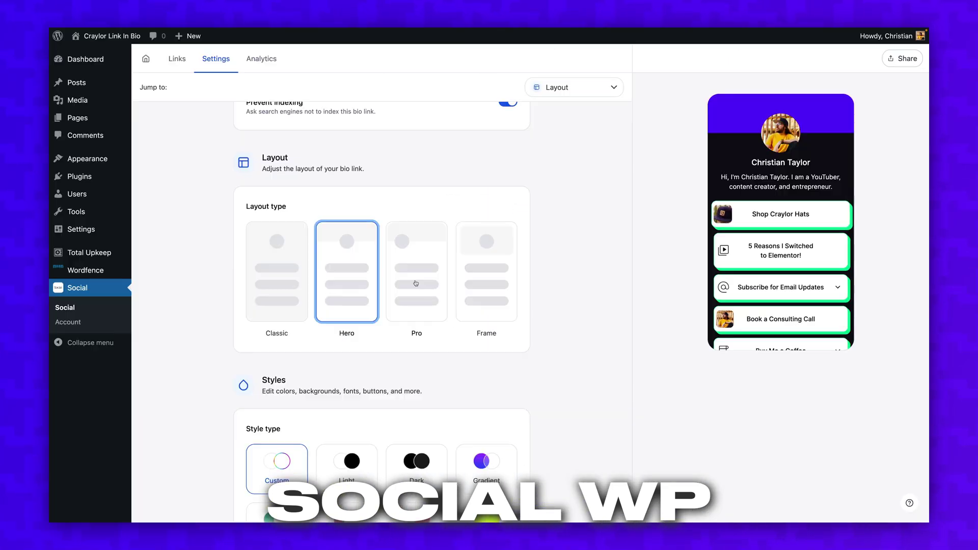
{"action": "left_click", "coordinate": [416, 281]}
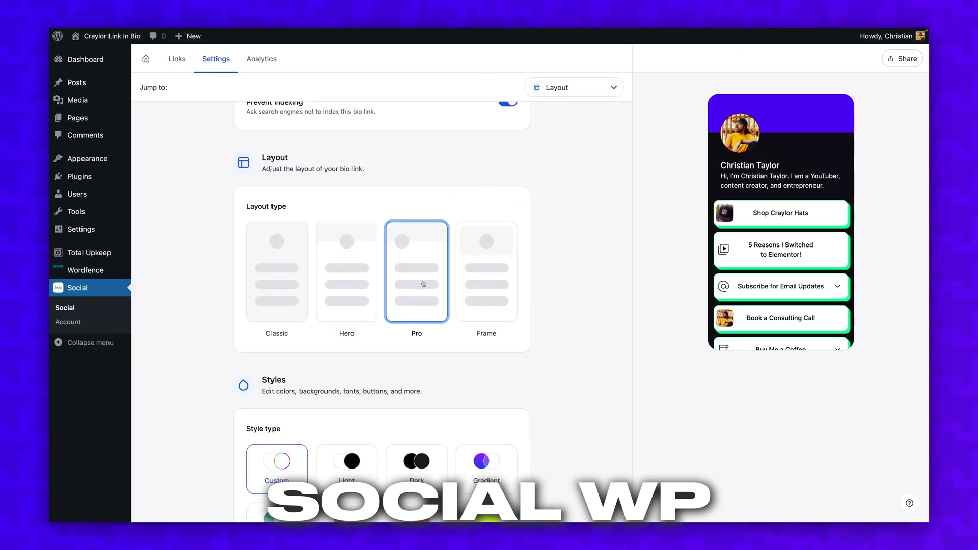
{"action": "left_click", "coordinate": [480, 287]}
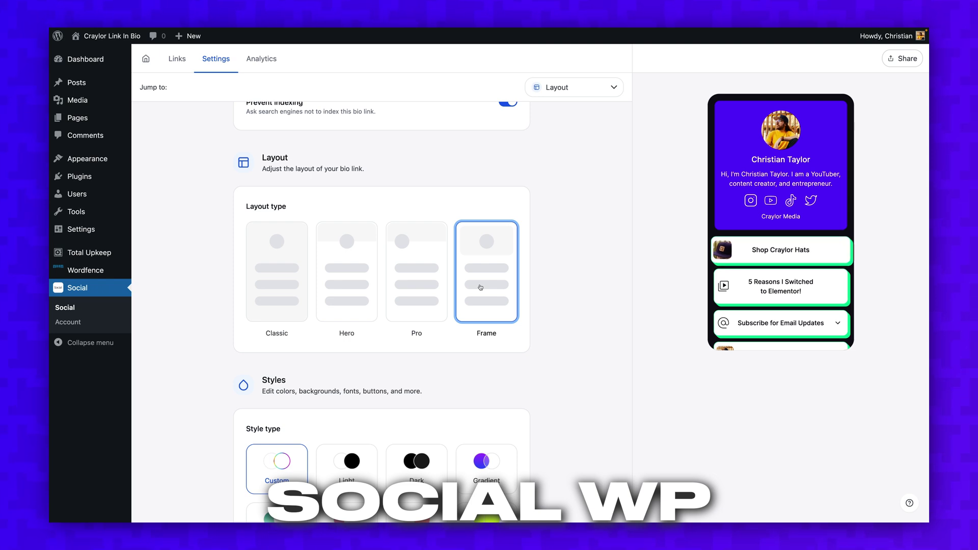
{"action": "left_click", "coordinate": [368, 290]}
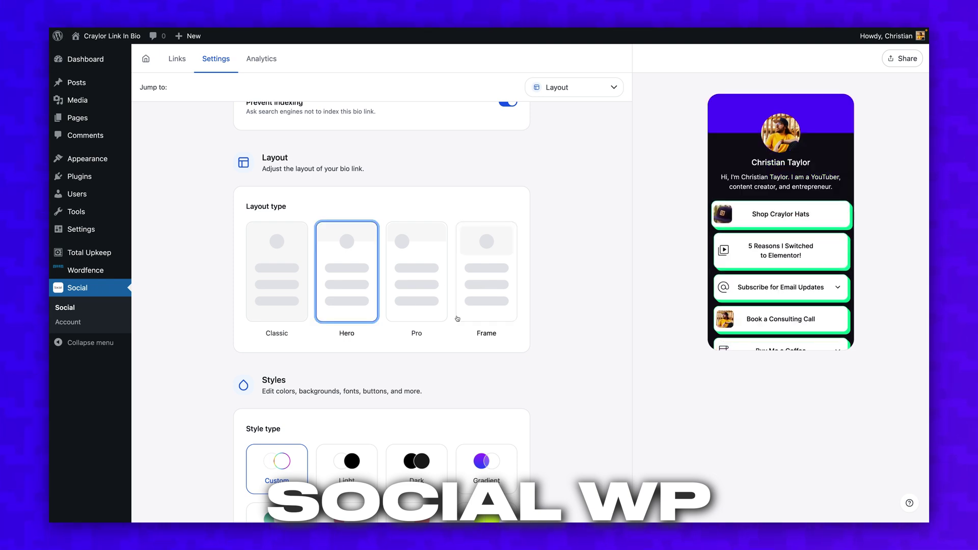
{"action": "scroll", "coordinate": [368, 290], "scroll_direction": "down", "scroll_amount": 2}
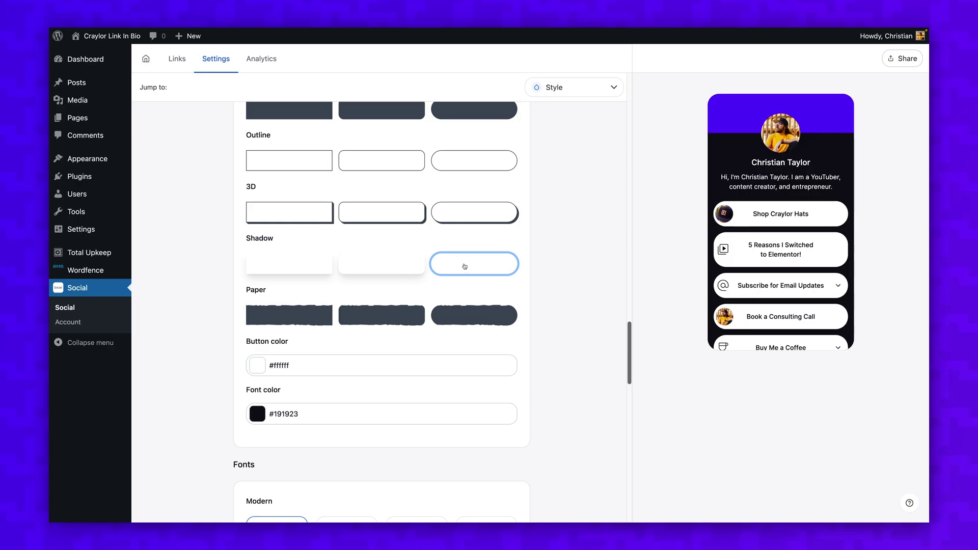
Apply the third 3D button style to the bio page's link buttons.
{"action": "left_click", "coordinate": [453, 220]}
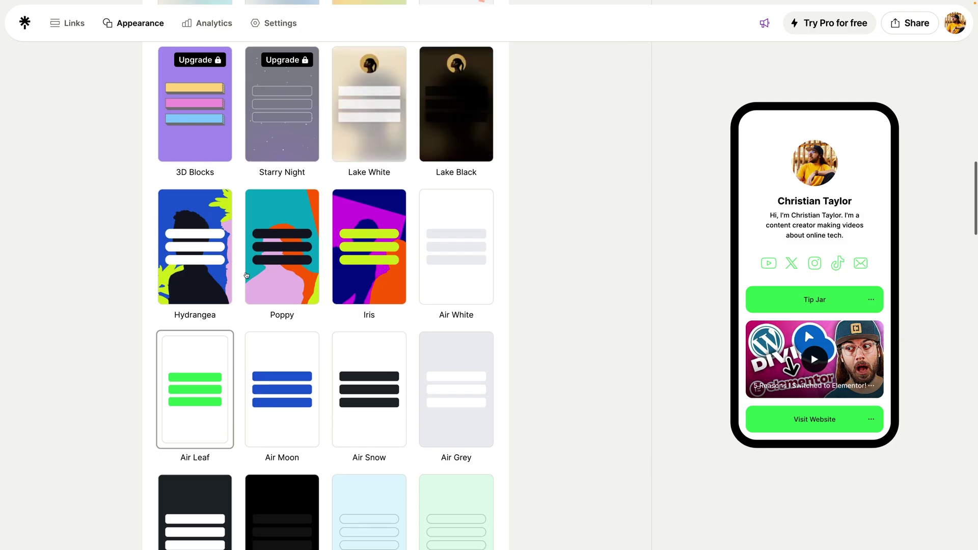
Try the Hydrangea theme, then switch the page theme to Poppy.
{"action": "left_click", "coordinate": [207, 272]}
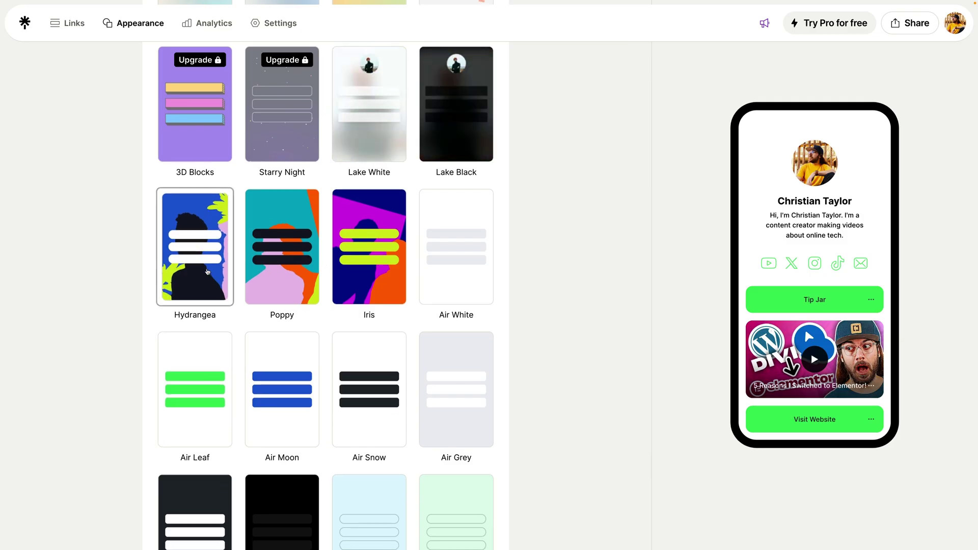
{"action": "scroll", "coordinate": [212, 272], "scroll_direction": "down", "scroll_amount": 1}
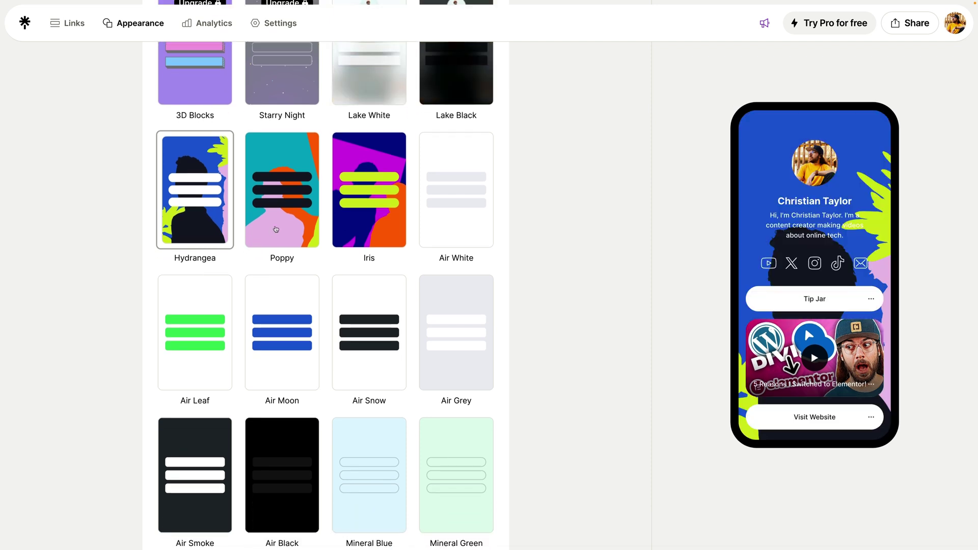
{"action": "left_click", "coordinate": [278, 230]}
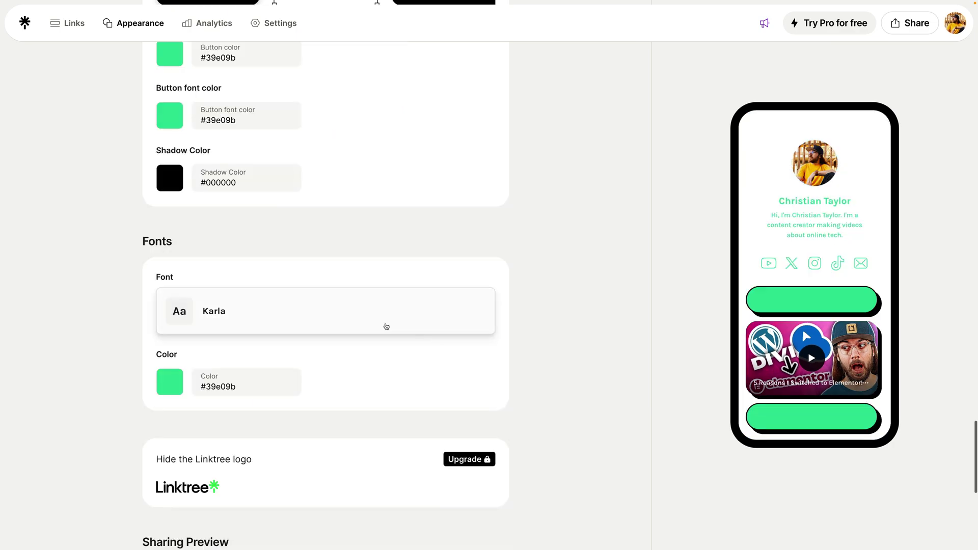
Browse the font list, then set the sharing preview background to black, then navy.
{"action": "left_click", "coordinate": [384, 325]}
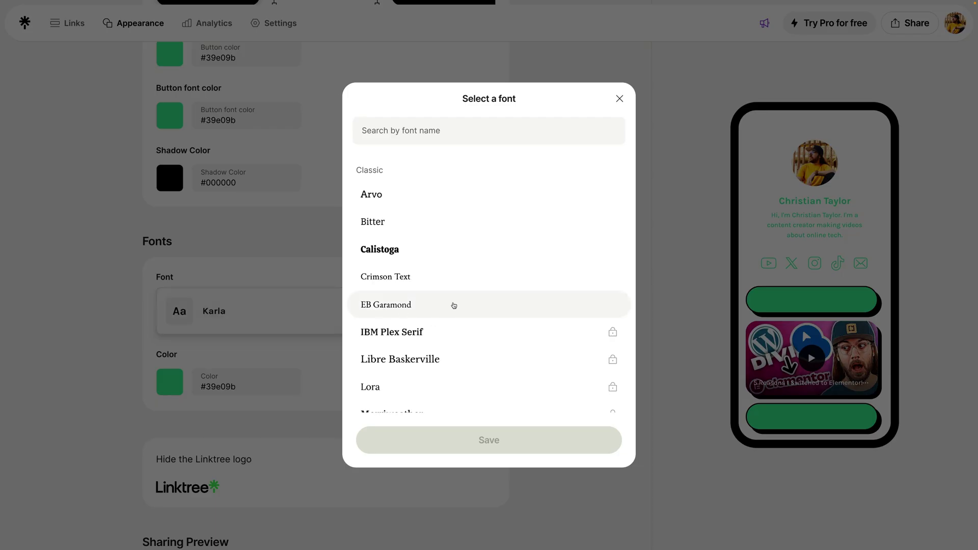
{"action": "scroll", "coordinate": [480, 301], "scroll_direction": "down", "scroll_amount": 5}
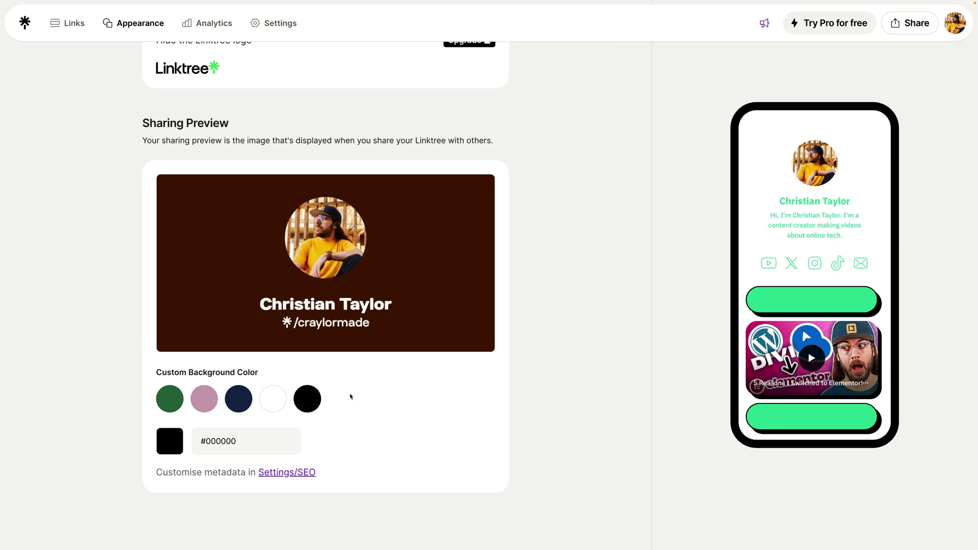
{"action": "left_click", "coordinate": [306, 398]}
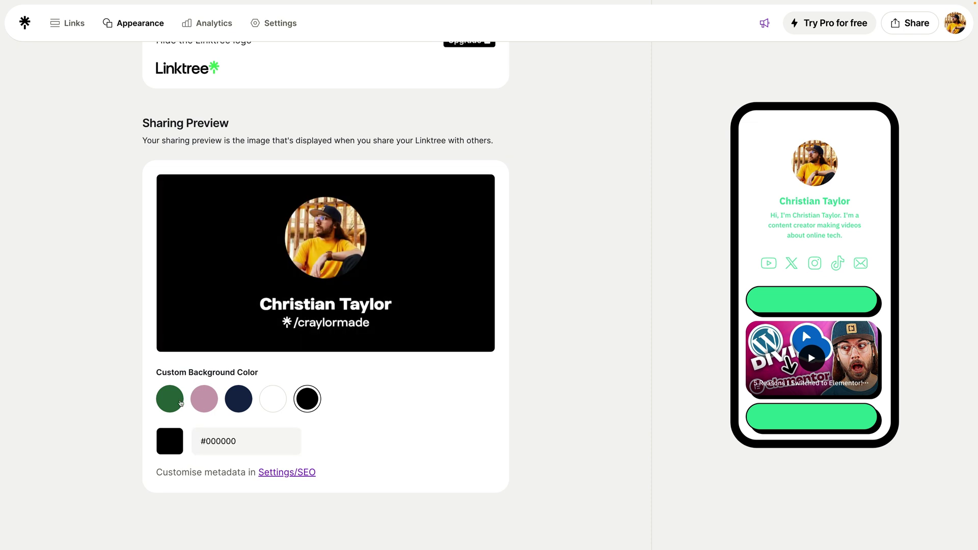
{"action": "left_click", "coordinate": [235, 401]}
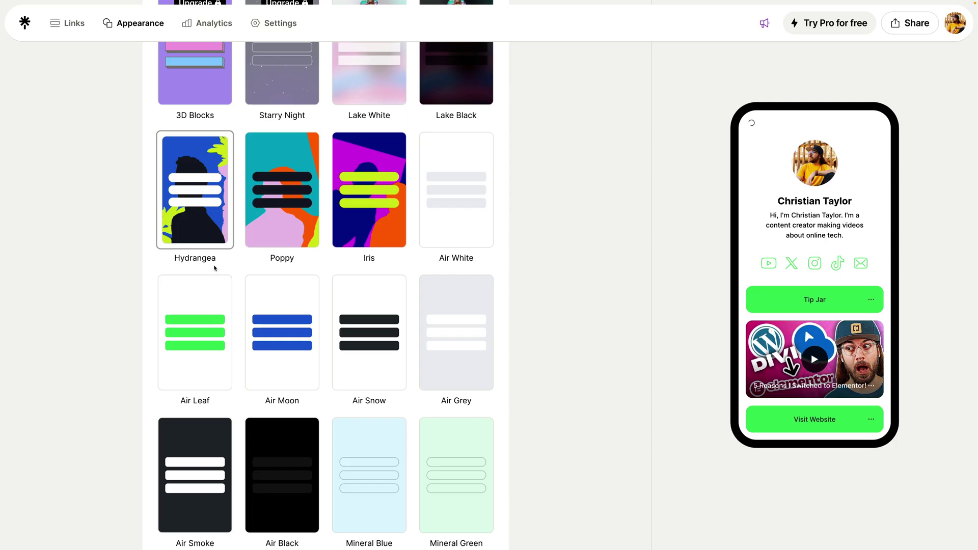
Preview the Hydrangea and Poppy themes and the video link's scheduling option.
{"action": "left_click", "coordinate": [217, 265]}
{"action": "left_click", "coordinate": [281, 231]}
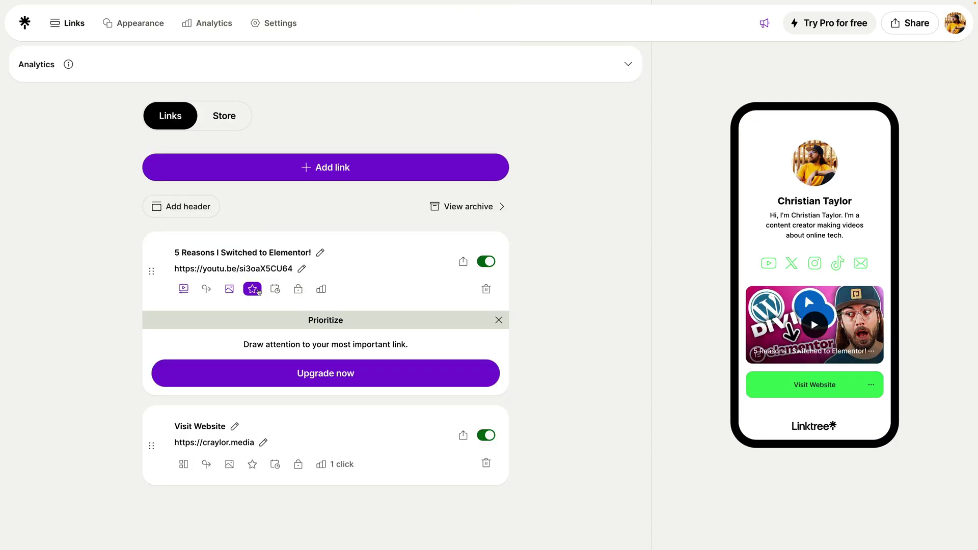
{"action": "left_click", "coordinate": [275, 290]}
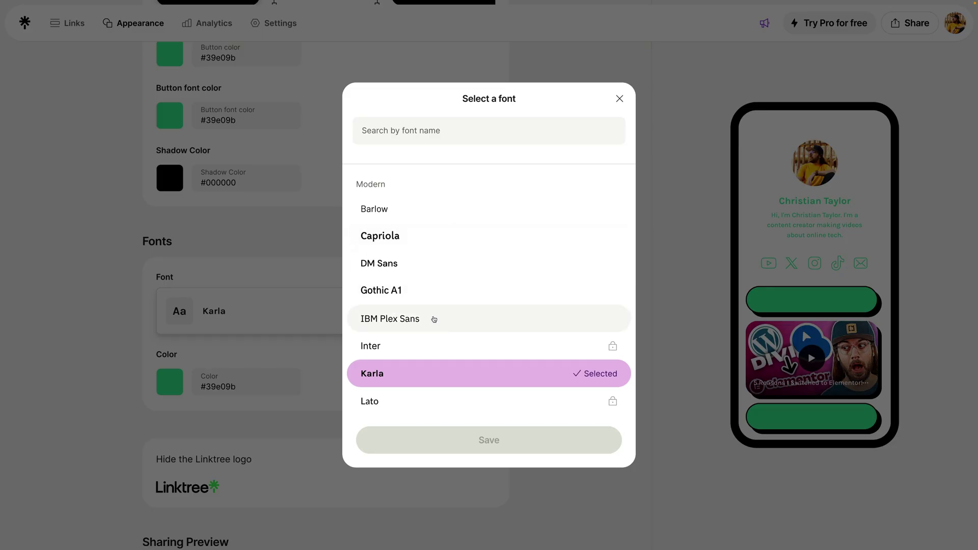
Set the page font to IBM Plex Sans and save it.
{"action": "left_click", "coordinate": [434, 320]}
{"action": "left_click", "coordinate": [407, 440]}
{"action": "scroll", "coordinate": [408, 441], "scroll_direction": "down", "scroll_amount": 1}
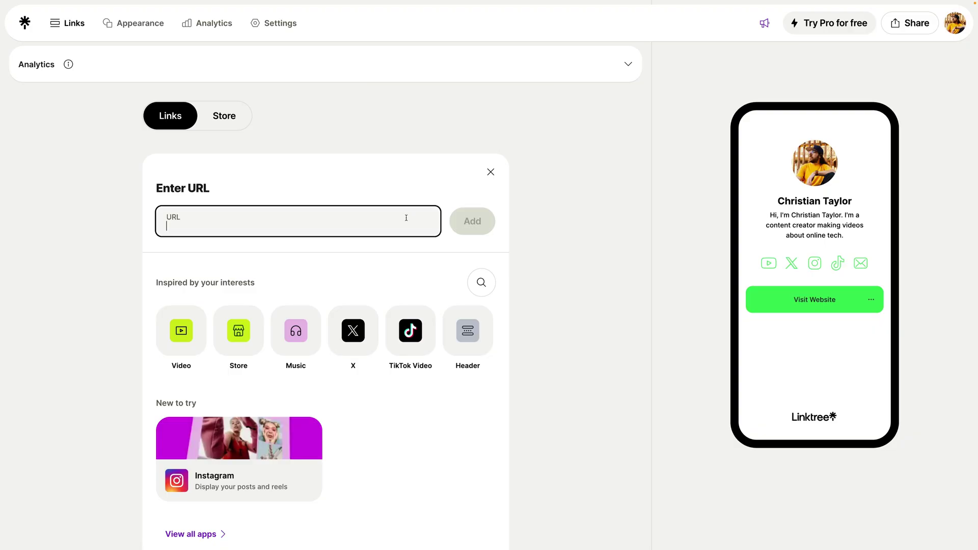
Add the pasted YouTube video URL as a link on the bio page, then open the preview's Tip Jar.
{"action": "type", "text": "https://youtu.be/si3oaX5CU64"}
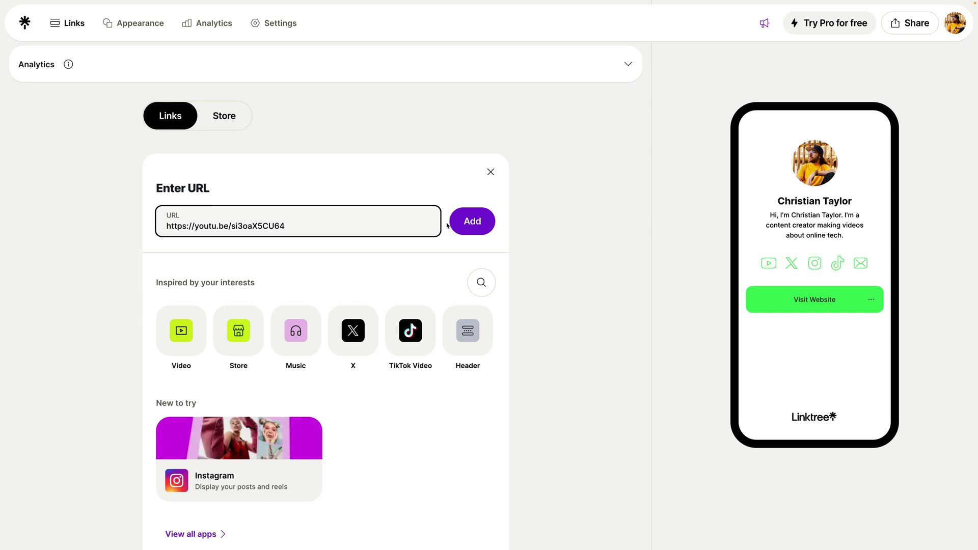
{"action": "left_click", "coordinate": [457, 225]}
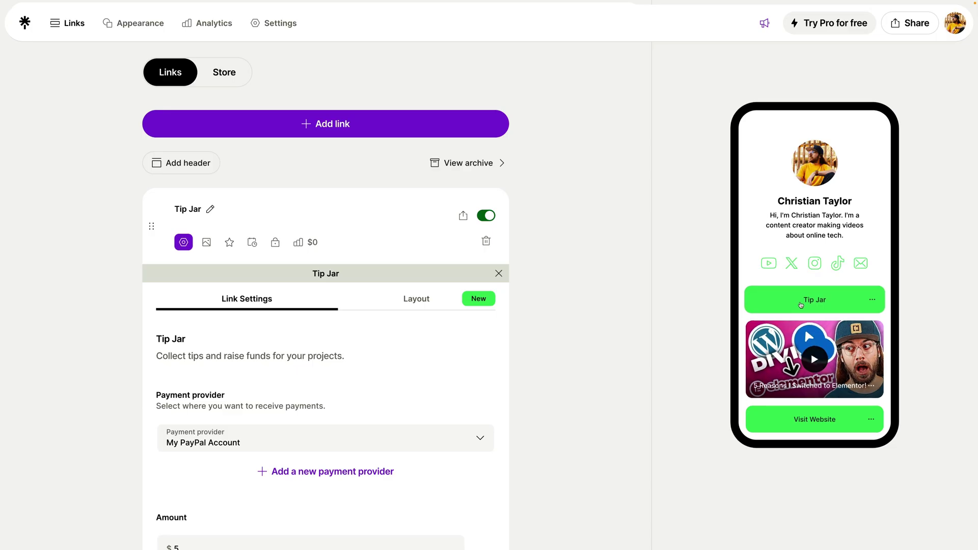
{"action": "left_click", "coordinate": [801, 301]}
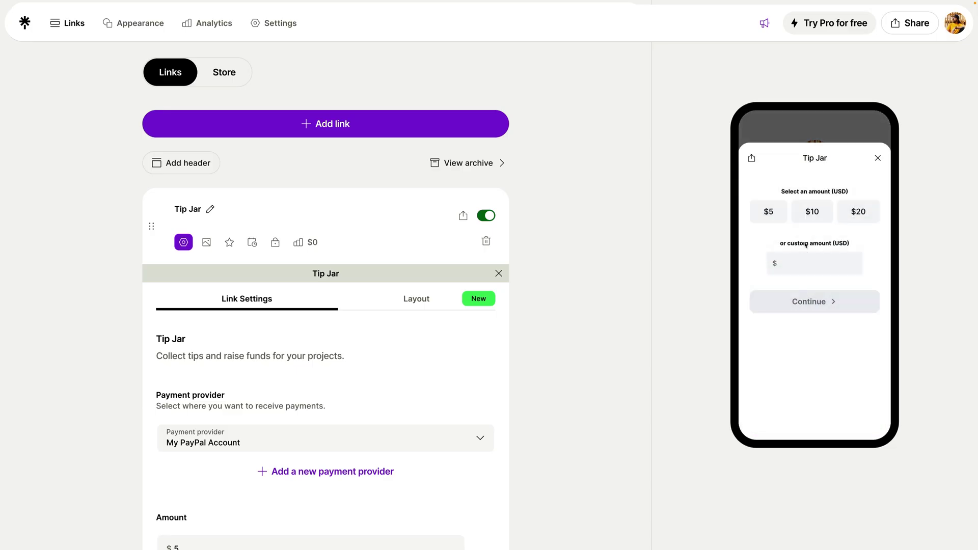
Try the $10 and $5 Tip Jar amounts in the preview, then review the Tip Jar link's layout options.
{"action": "left_click", "coordinate": [811, 219]}
{"action": "left_click", "coordinate": [780, 218]}
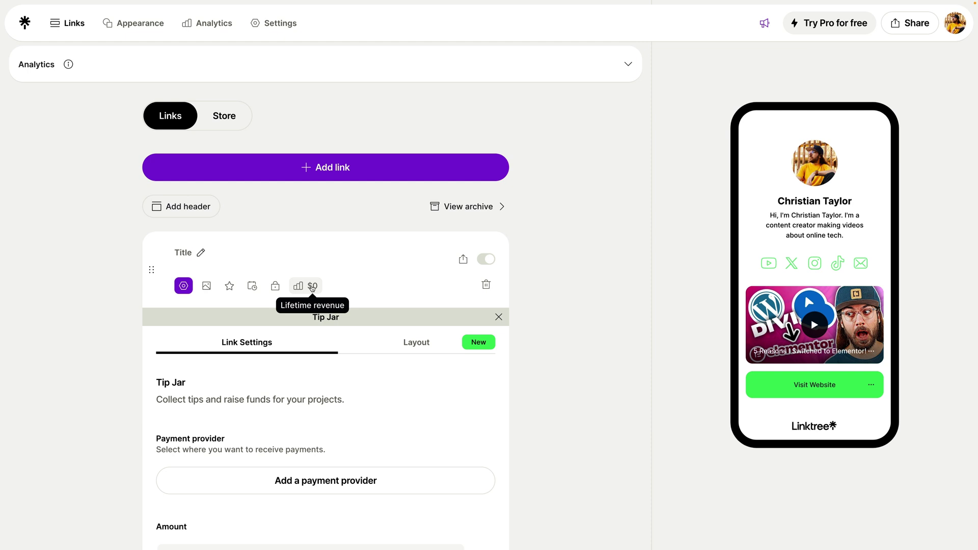
{"action": "left_click", "coordinate": [396, 351]}
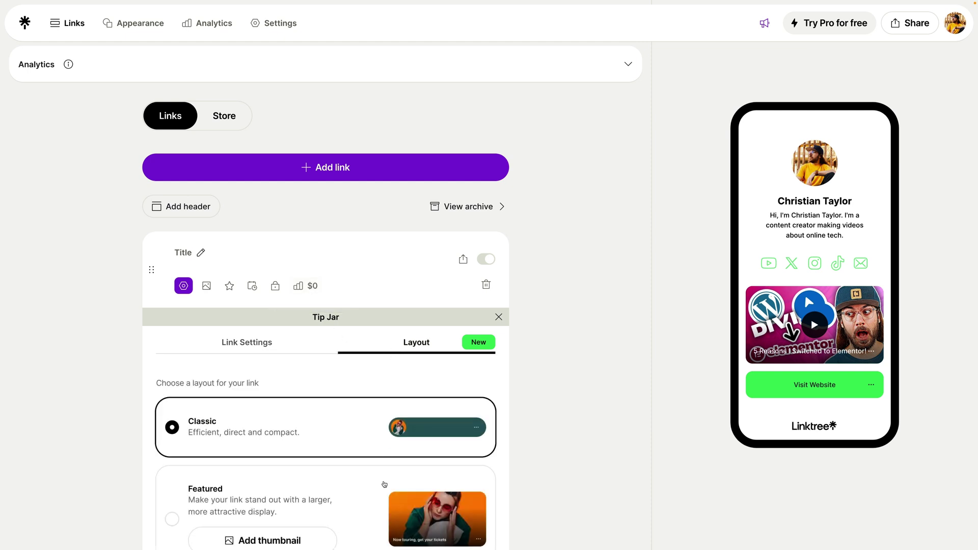
{"action": "scroll", "coordinate": [384, 485], "scroll_direction": "down", "scroll_amount": 2}
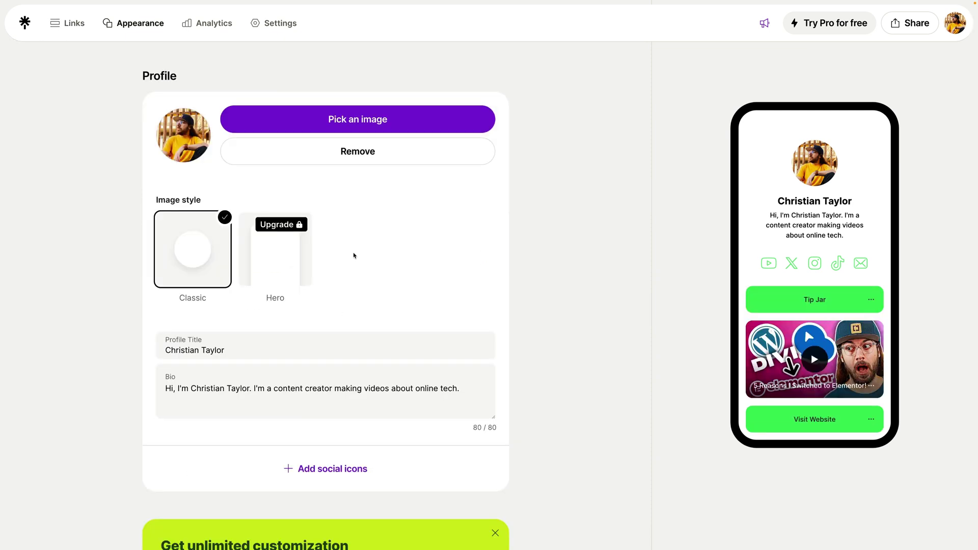
{"action": "scroll", "coordinate": [354, 256], "scroll_direction": "down", "scroll_amount": 5}
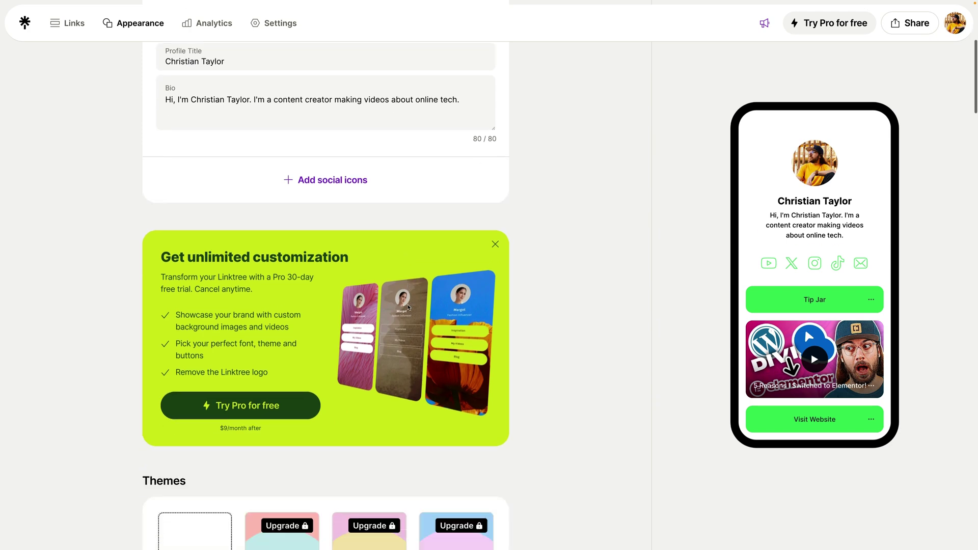
{"action": "scroll", "coordinate": [409, 307], "scroll_direction": "down", "scroll_amount": 3}
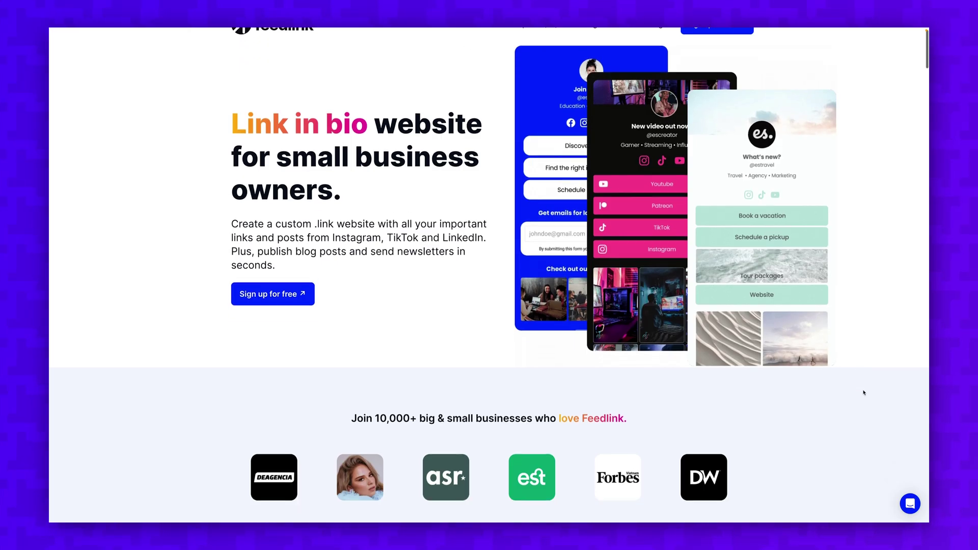
{"action": "scroll", "coordinate": [864, 392], "scroll_direction": "down", "scroll_amount": 3}
{"action": "scroll", "coordinate": [864, 393], "scroll_direction": "down", "scroll_amount": 5}
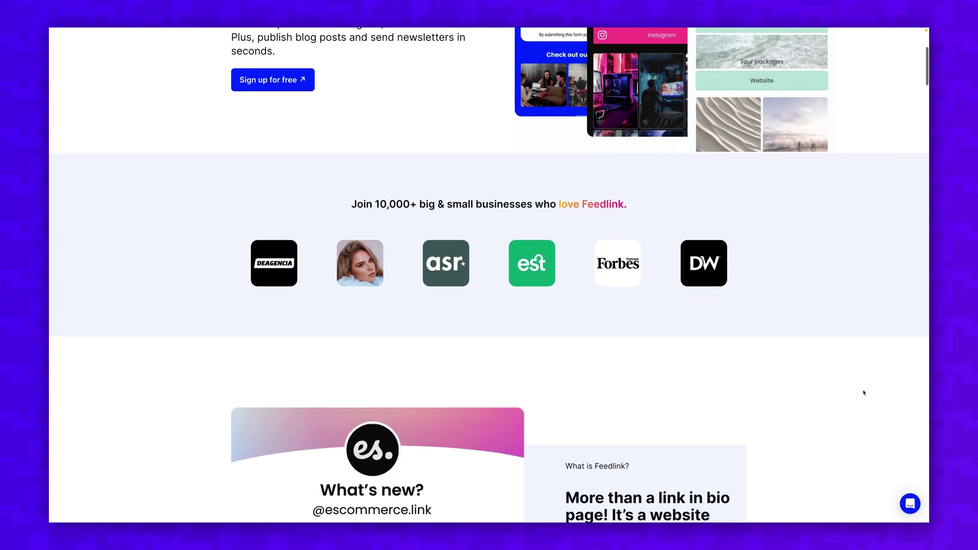
Select Feedlink's What's new? header title, browse its fonts, and open the My last travel link.
{"action": "scroll", "coordinate": [864, 392], "scroll_direction": "down", "scroll_amount": 3}
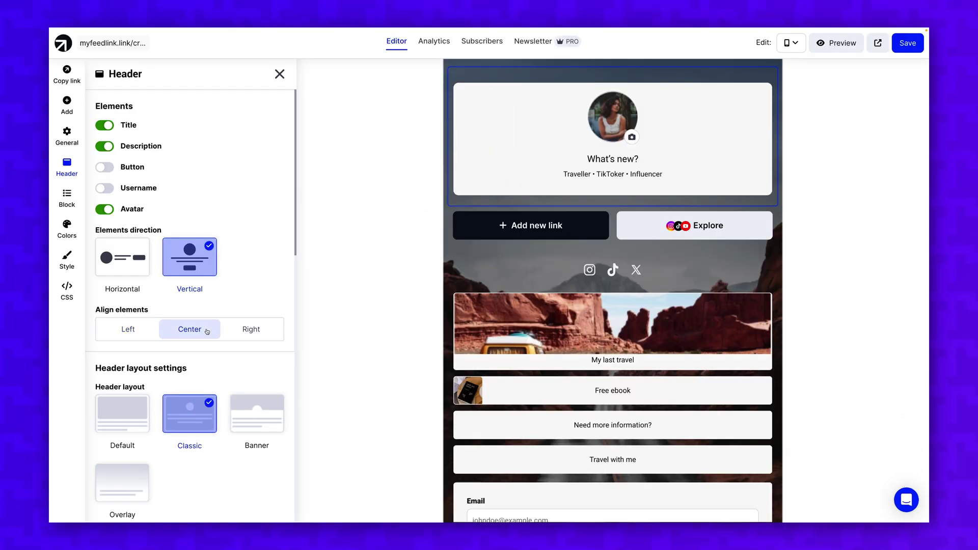
{"action": "left_click", "coordinate": [620, 165]}
{"action": "left_click_drag", "start_coordinate": [637, 159], "coordinate": [588, 159]}
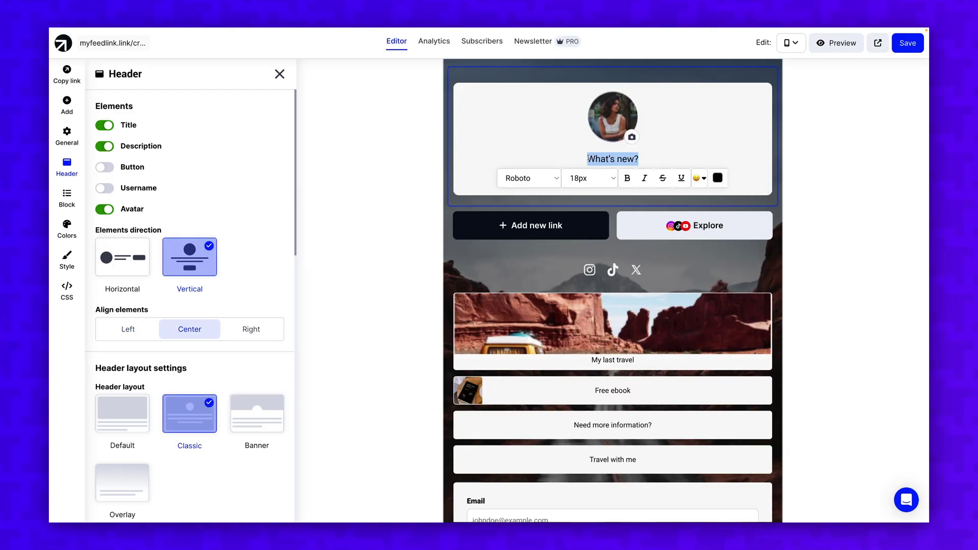
{"action": "left_click", "coordinate": [557, 179]}
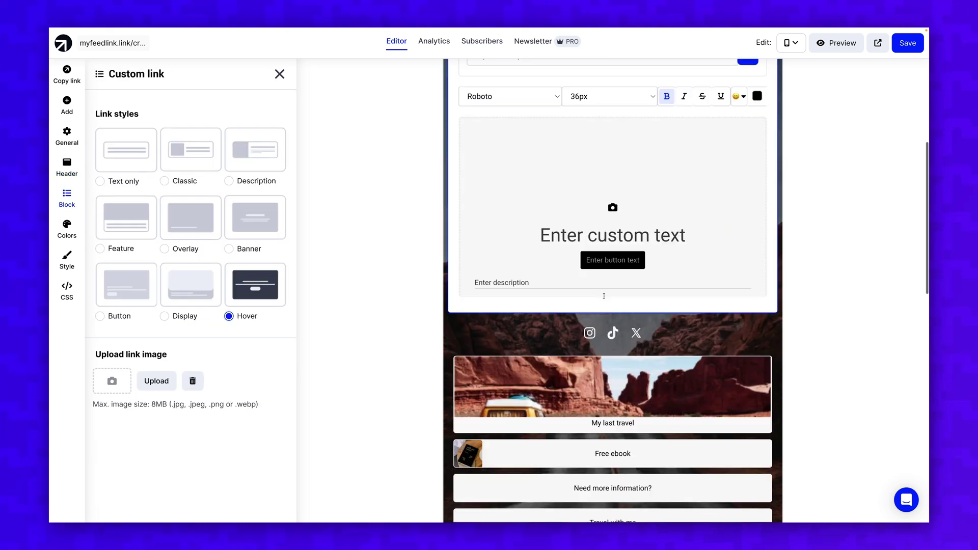
{"action": "scroll", "coordinate": [604, 296], "scroll_direction": "down", "scroll_amount": 3}
{"action": "left_click", "coordinate": [618, 304]}
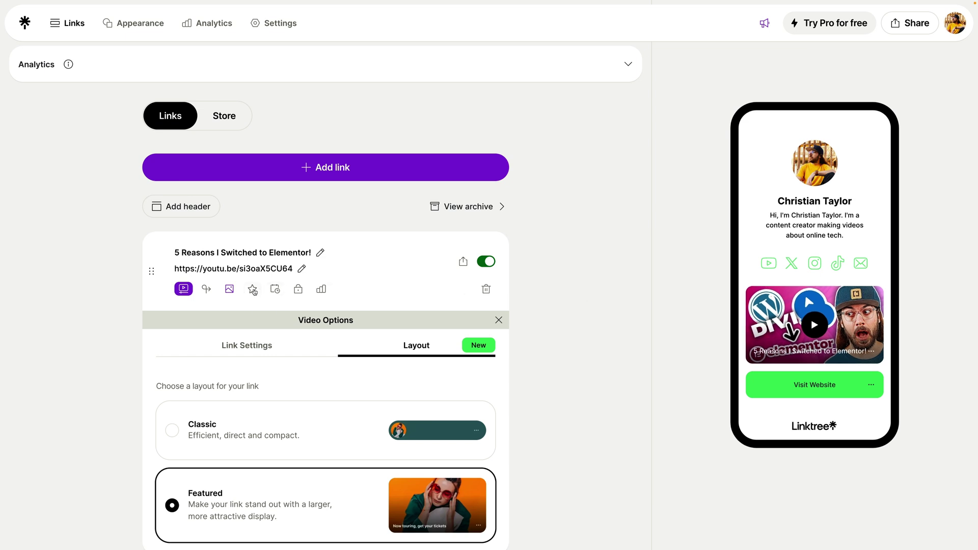
Show the upgrade-locked redirect settings for the 5 Reasons I Switched to Elementor! video link.
{"action": "left_click", "coordinate": [208, 290]}
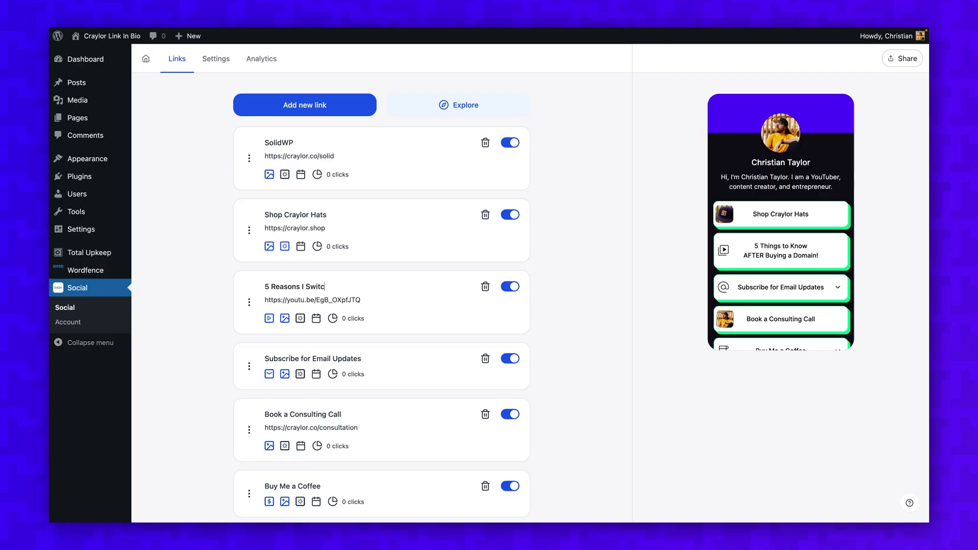
Title the link '5 Reasons I Switched to Elementor!' and paste a new URL over its address.
{"action": "type", "text": "ched to Elem"}
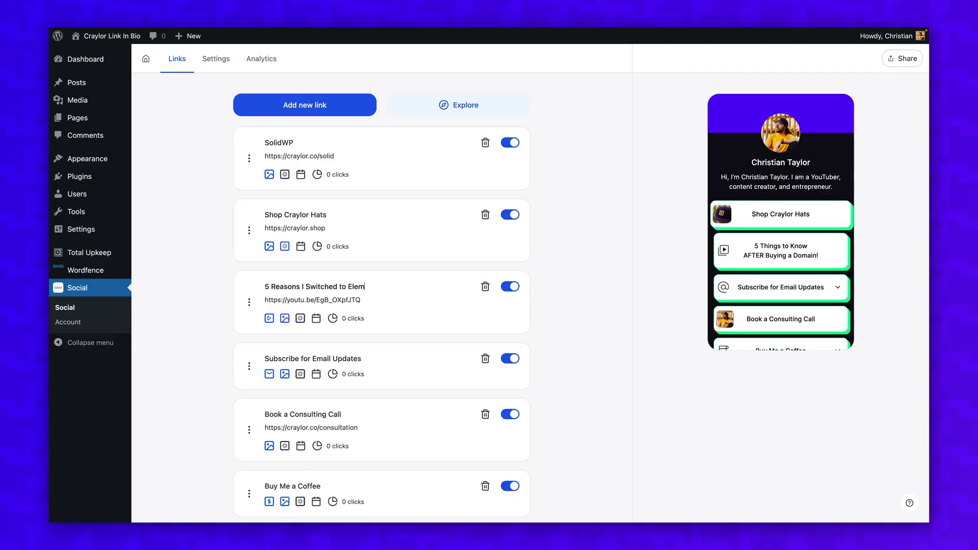
{"action": "type", "text": "entor!"}
{"action": "left_click", "coordinate": [354, 304]}
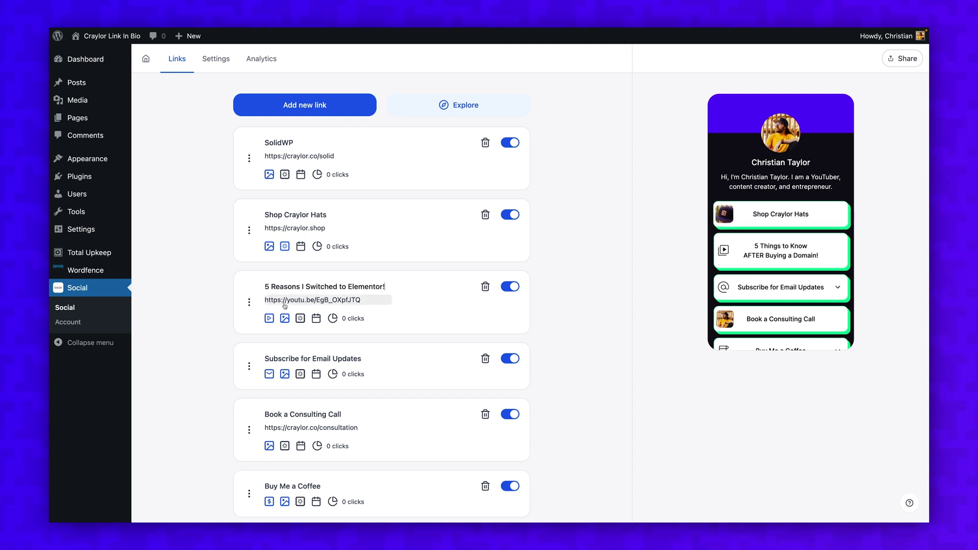
{"action": "left_click_drag", "start_coordinate": [361, 301], "coordinate": [263, 301]}
{"action": "type", "text": "5 Reasons I Switched to Elementor!"}
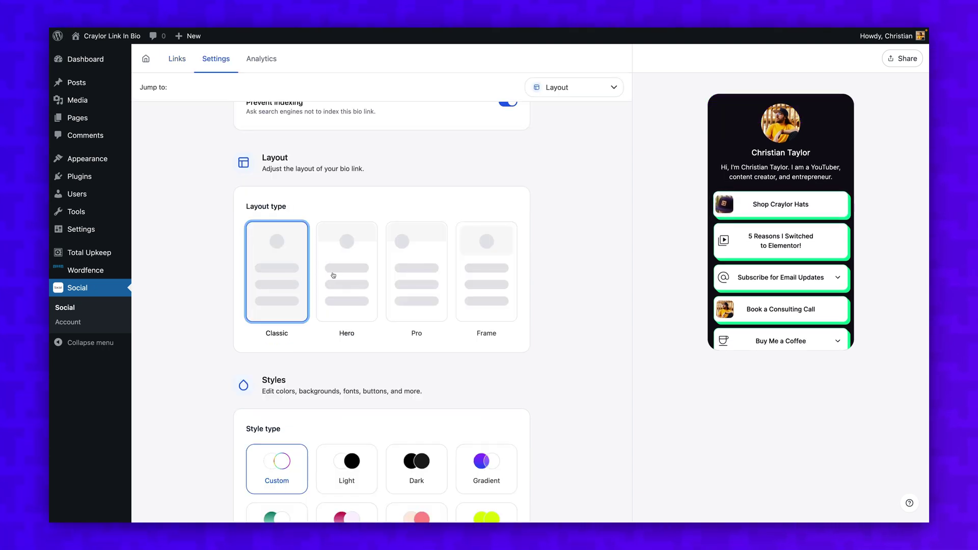
Try the Hero, Pro and Frame layout types, settling on Hero.
{"action": "left_click", "coordinate": [333, 275]}
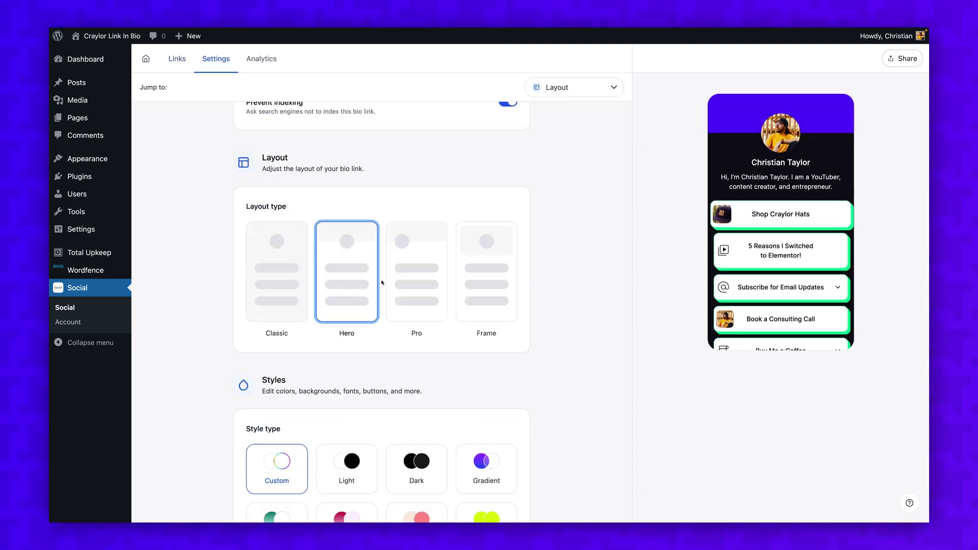
{"action": "left_click", "coordinate": [416, 284]}
{"action": "left_click", "coordinate": [481, 288]}
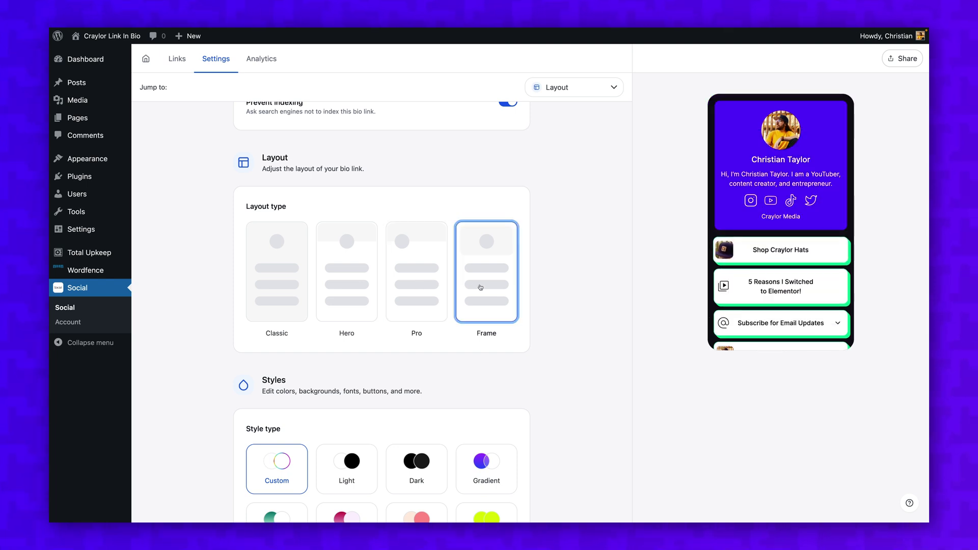
{"action": "left_click", "coordinate": [371, 291]}
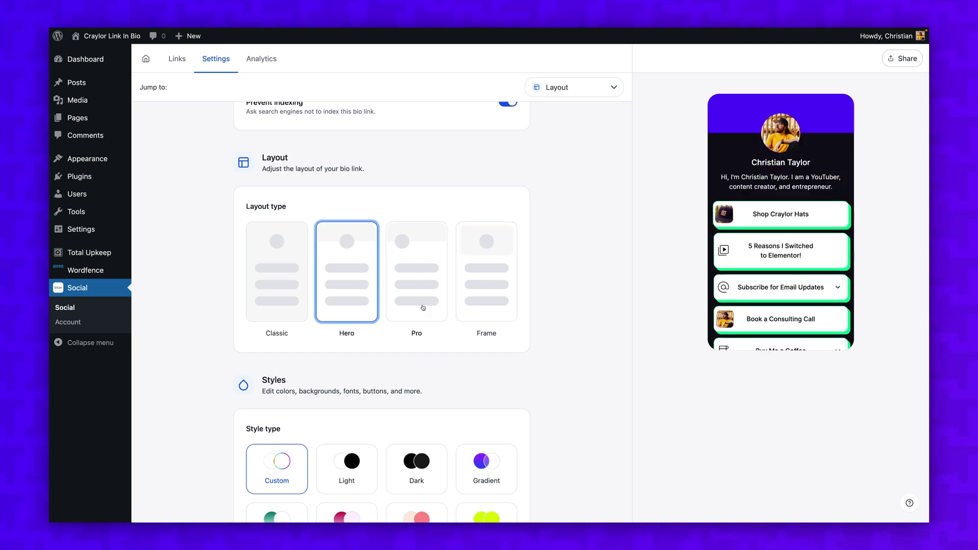